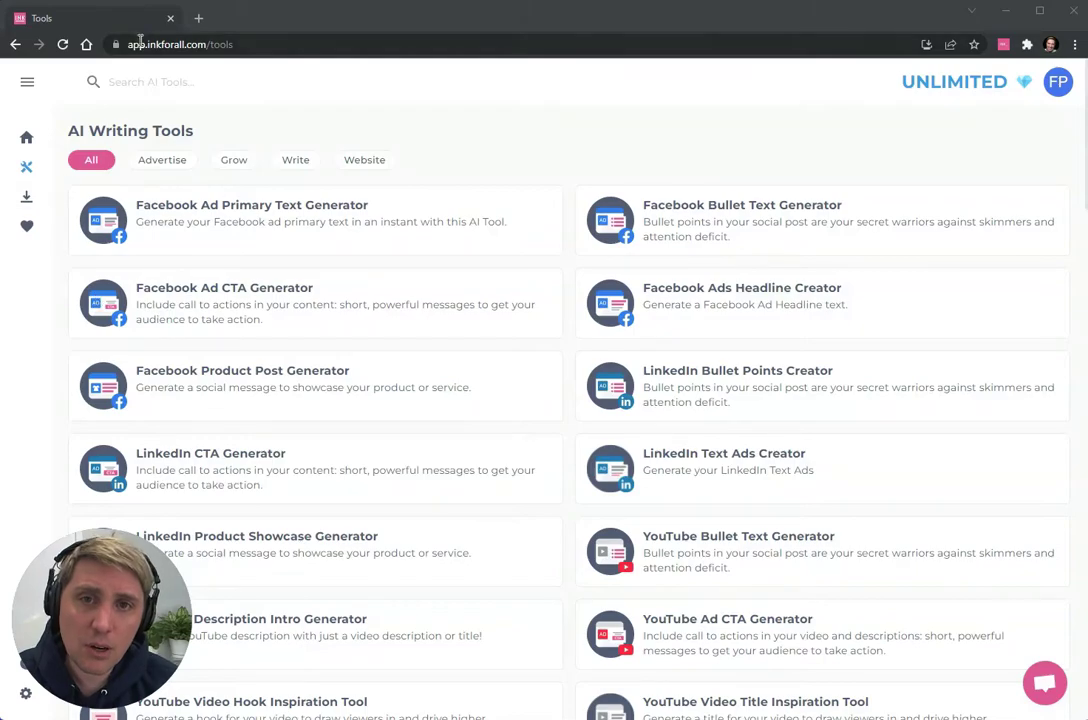
- Leave the AI Tools catalog for the Home dashboard with the Founder Plan and performance report
click(26, 137)
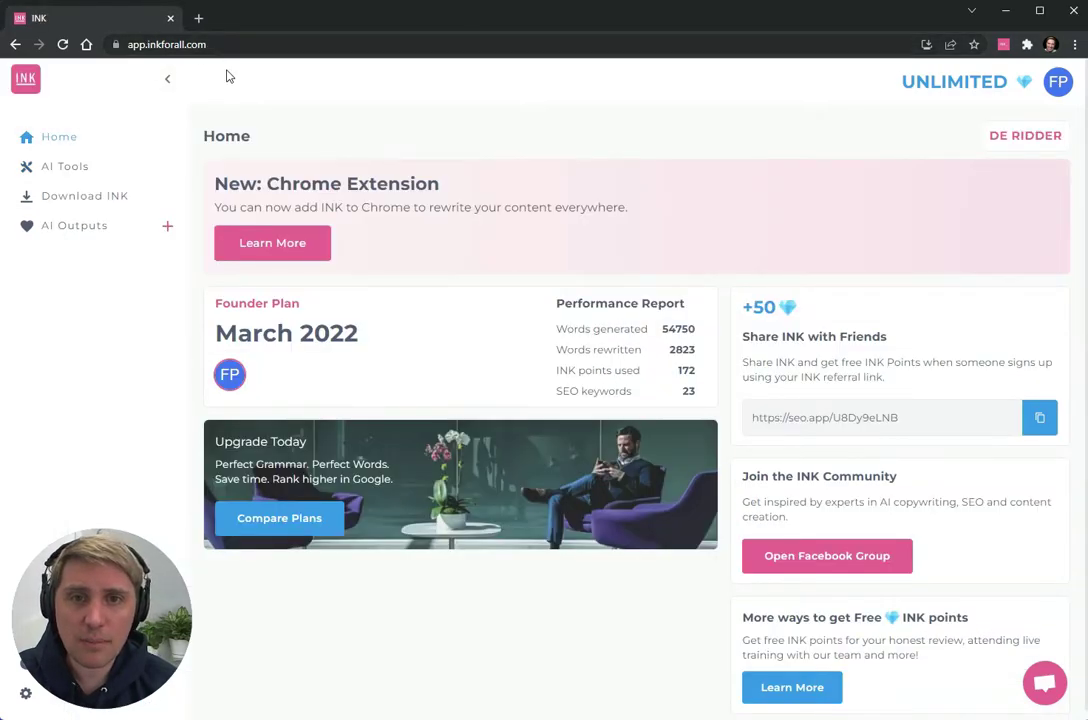
- Reopen the AI Writing Tools list and dismiss Chrome's offer to install INK as an app
click(67, 168)
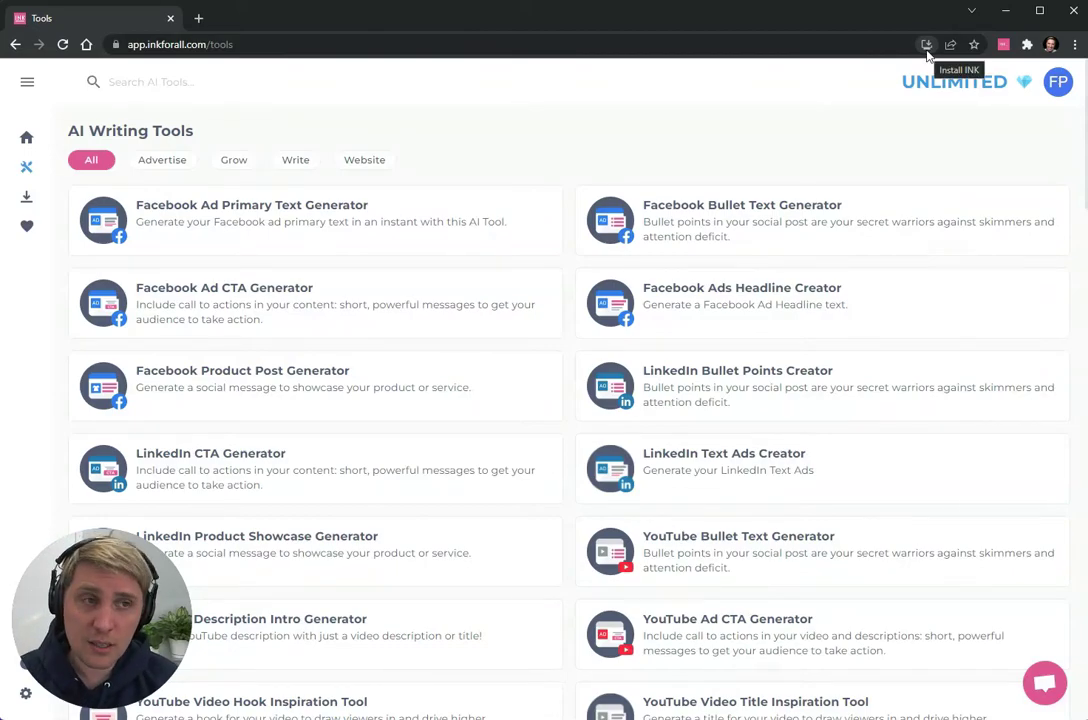
click(926, 46)
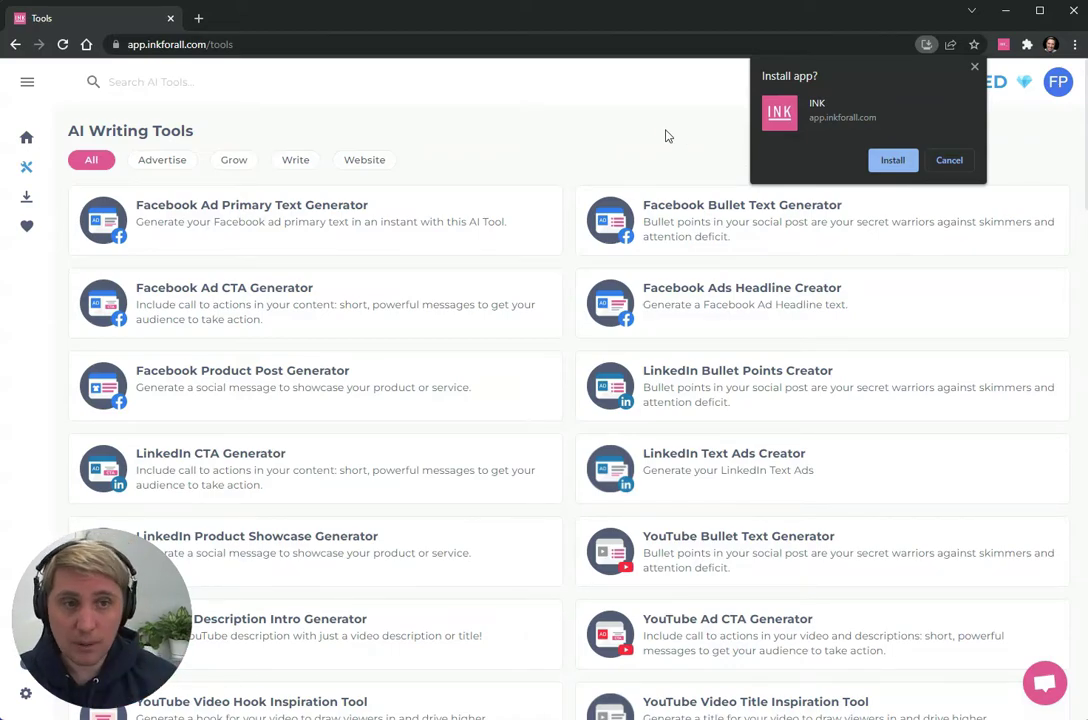
key(Escape)
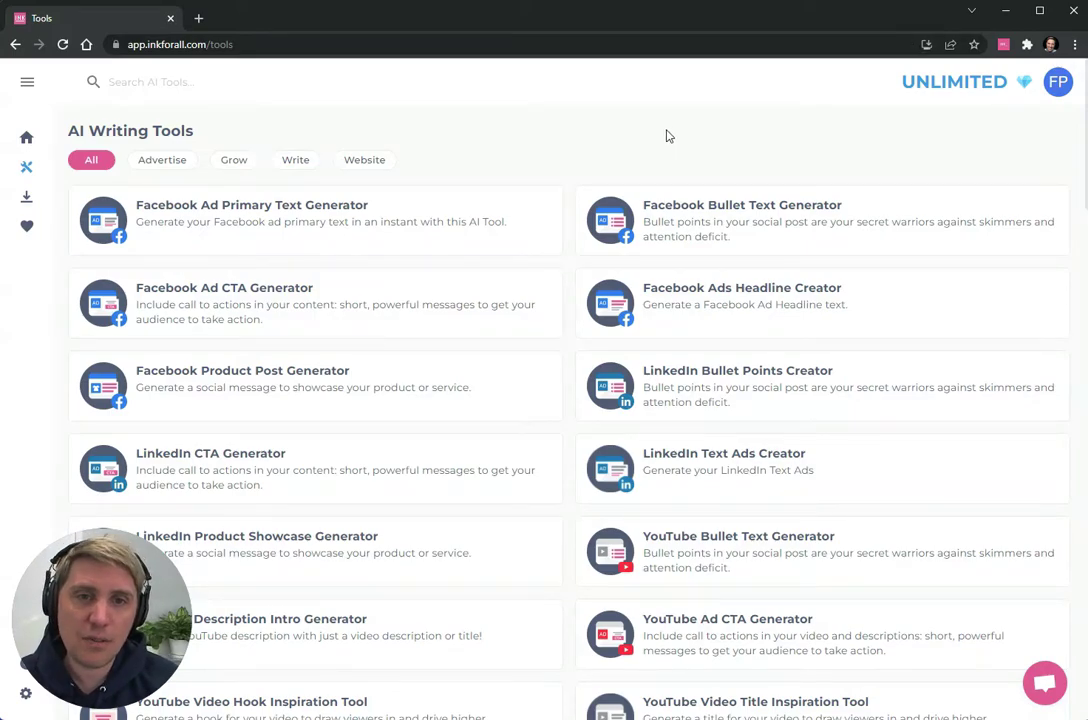
click(206, 82)
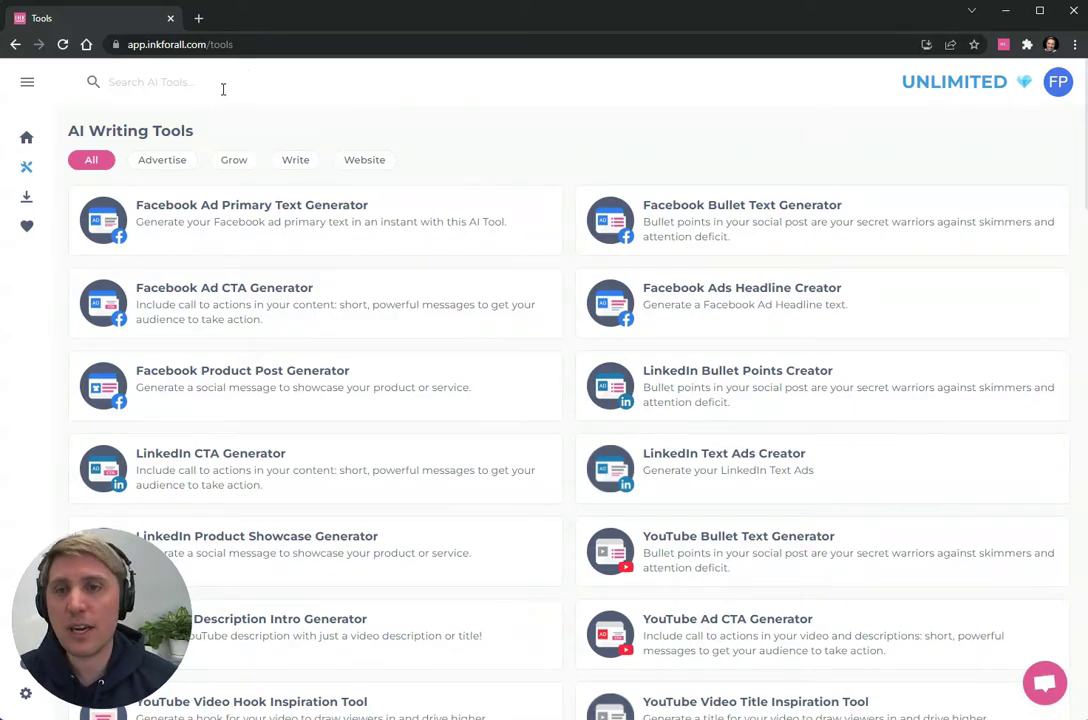
- Search the AI tools for 'blog' to narrow the list to three blog generators
text(blog)
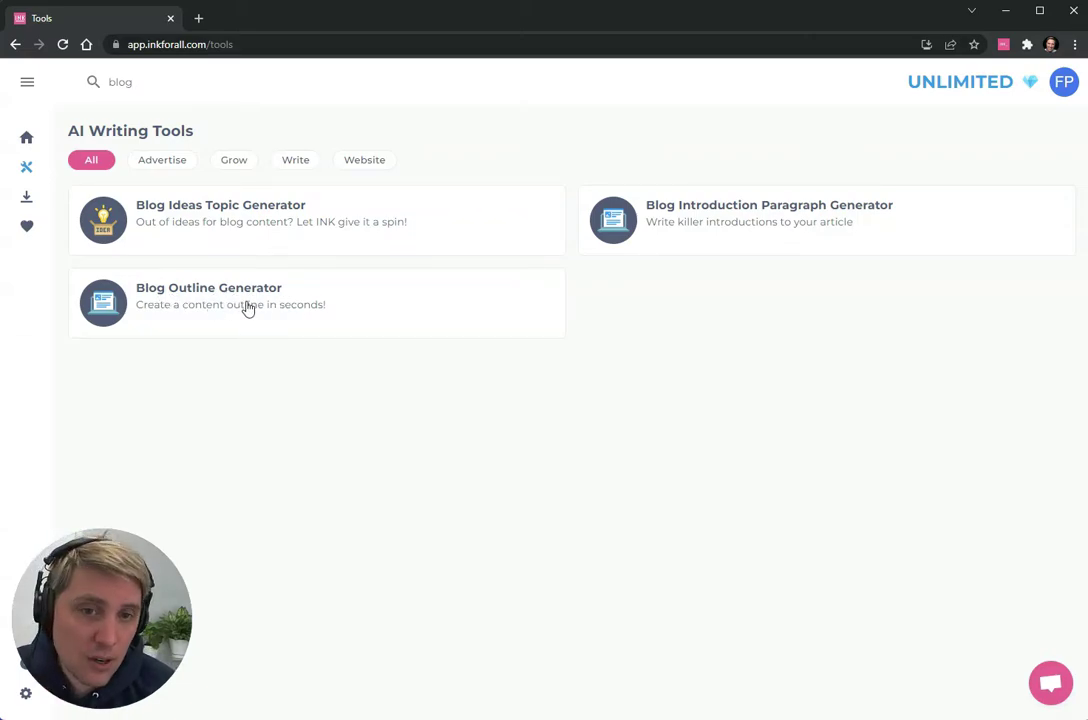
click(258, 291)
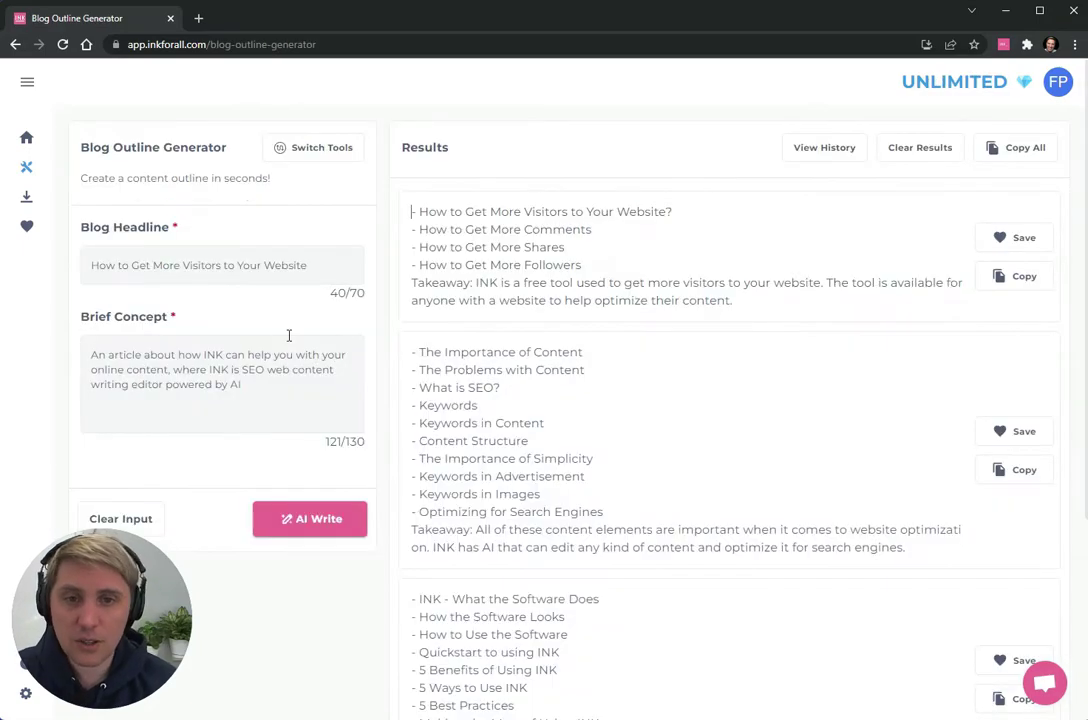
triple_click(150, 265)
triple_click(220, 370)
click(312, 520)
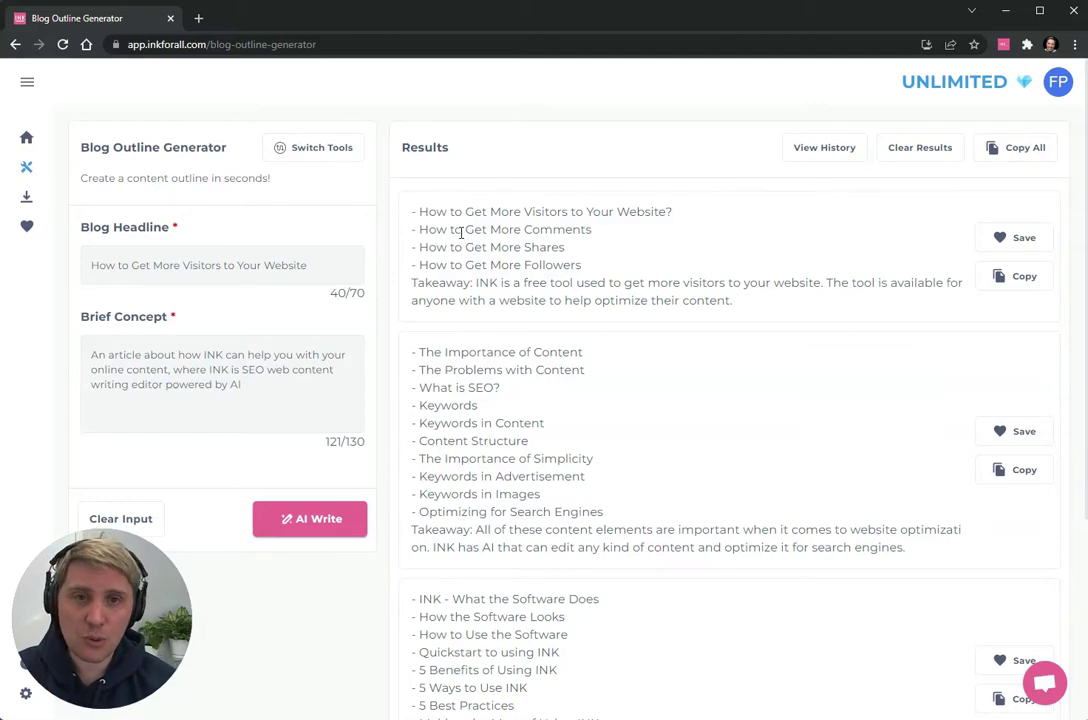
click(300, 147)
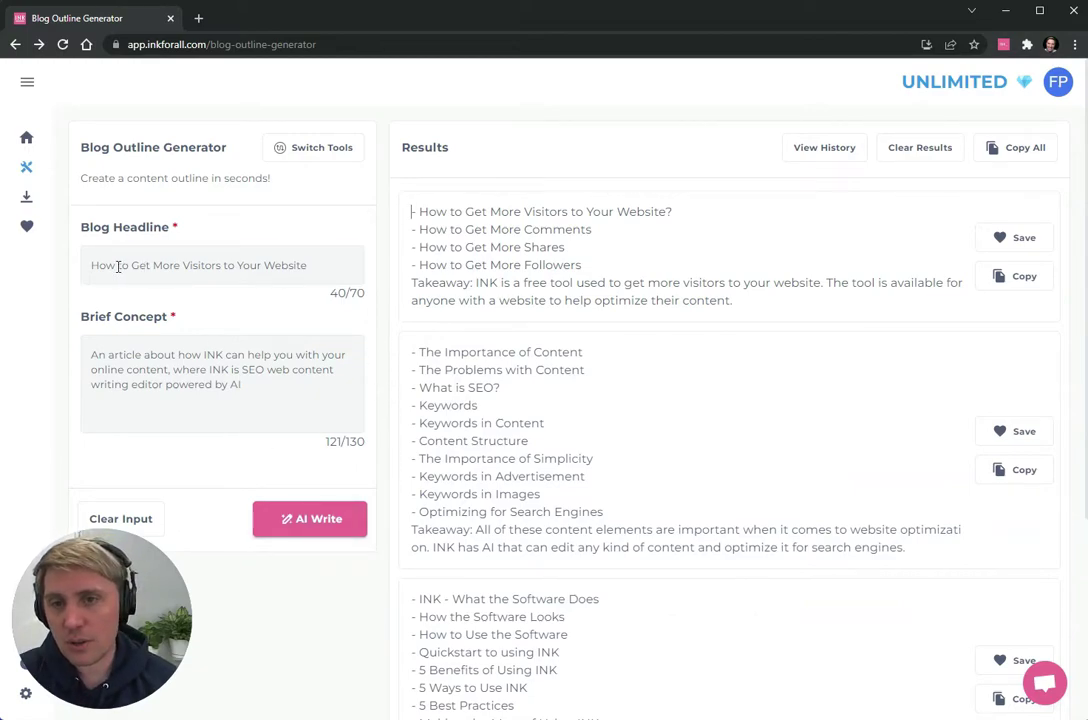
triple_click(158, 267)
- Regenerate blog outlines from the existing brief concept inputs
triple_click(228, 410)
click(290, 520)
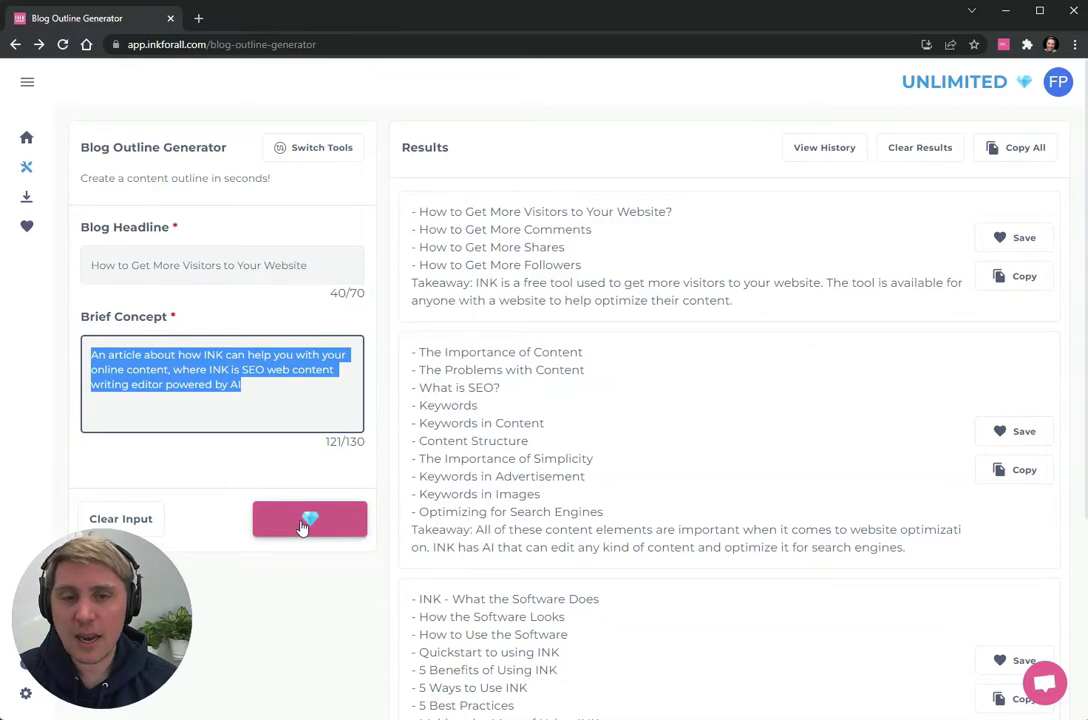
click(302, 527)
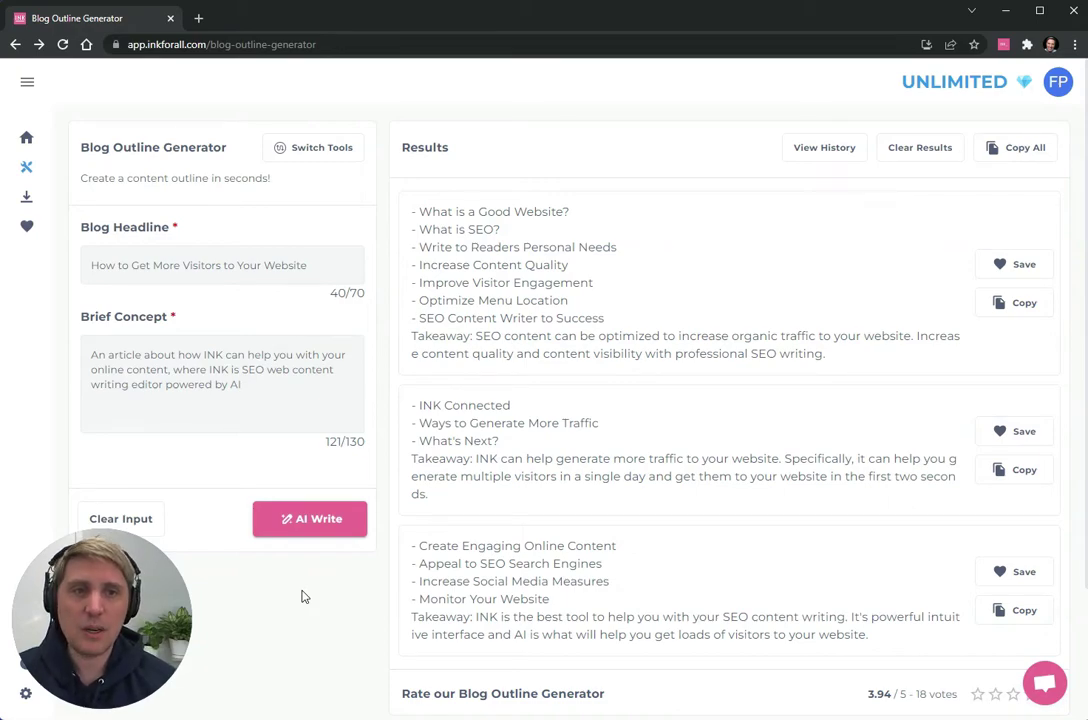
- Save and copy the first outline, 'What is a Good Website?'
mouse_move(418, 211)
mouse_down()
mouse_move(581, 207)
mouse_move(643, 296)
mouse_up()
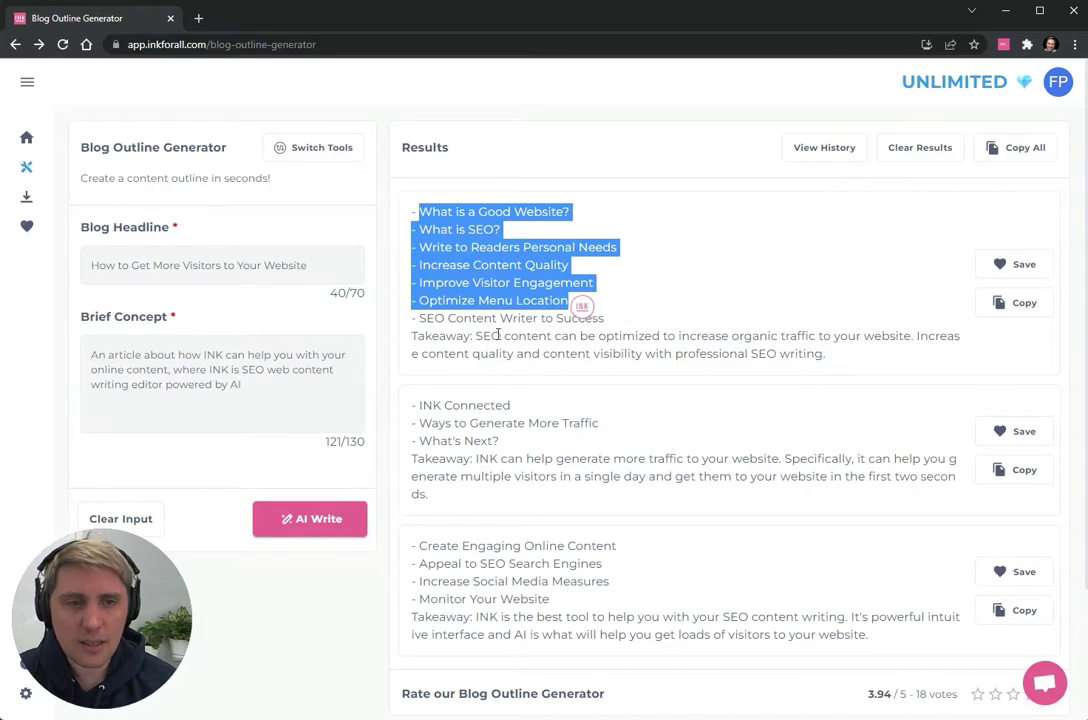
drag(425, 336, 838, 355)
click(762, 352)
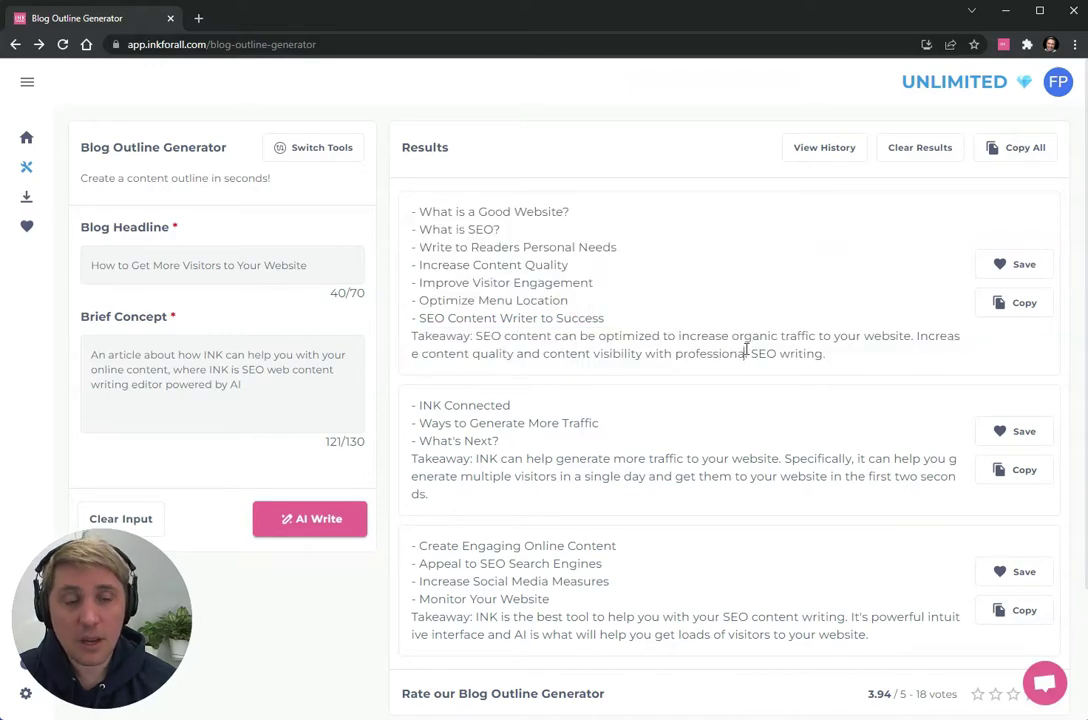
click(1030, 270)
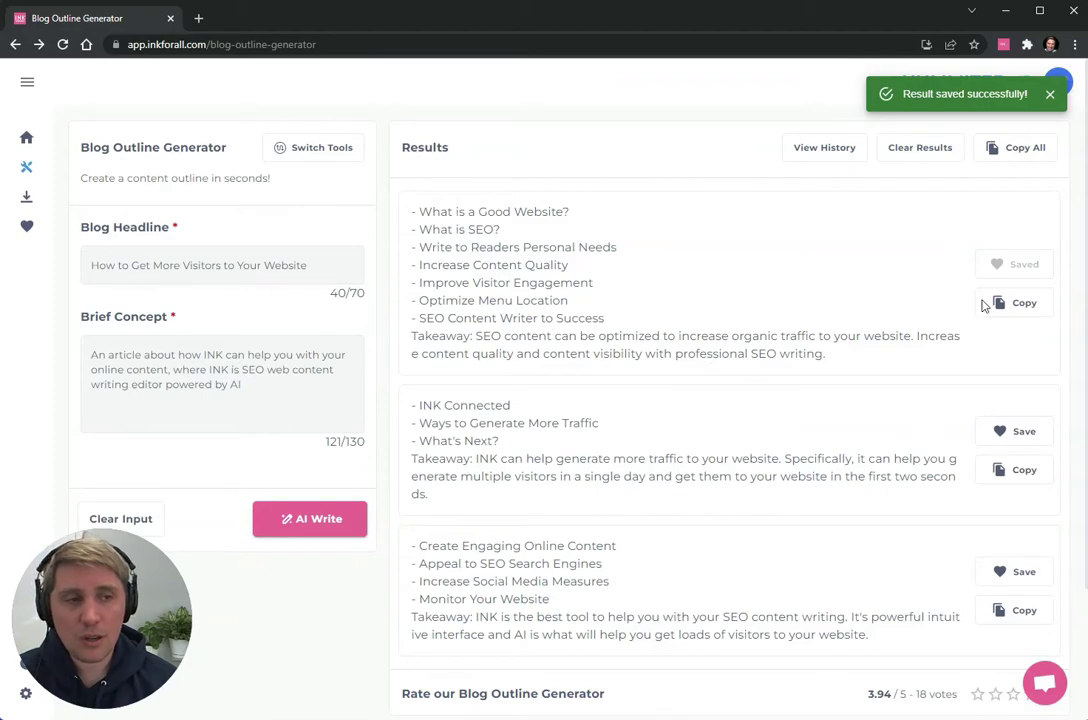
click(1008, 306)
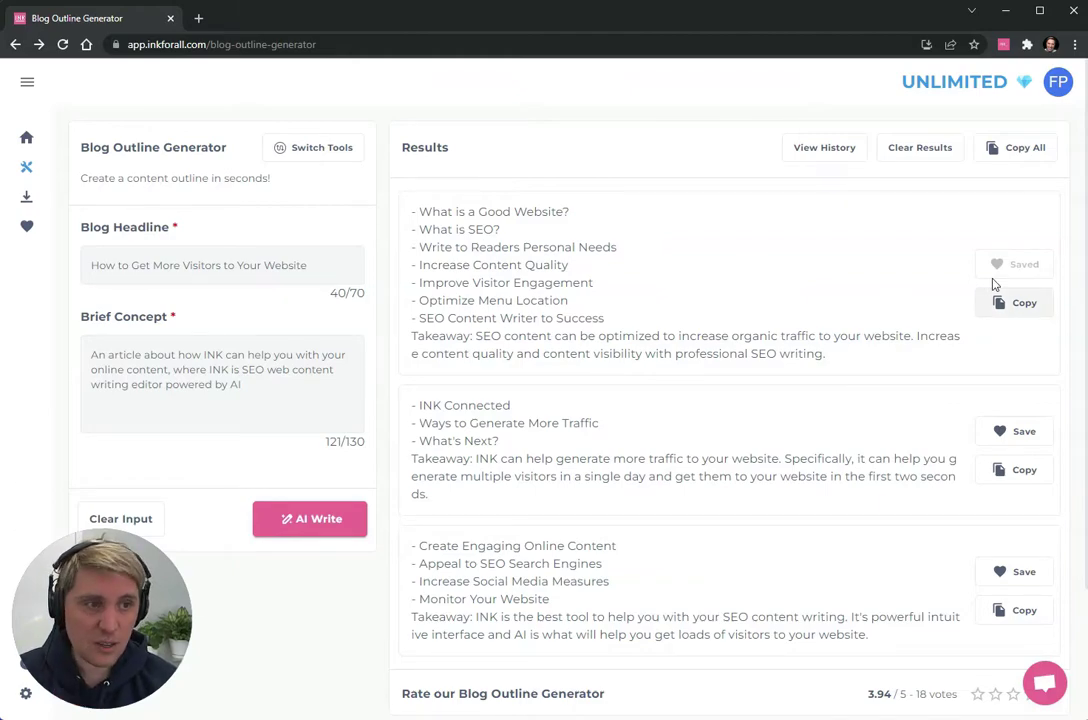
- Browse the blog outline Result History, then go to the saved AI Outputs page
click(813, 150)
scroll(510, 413, down, 1)
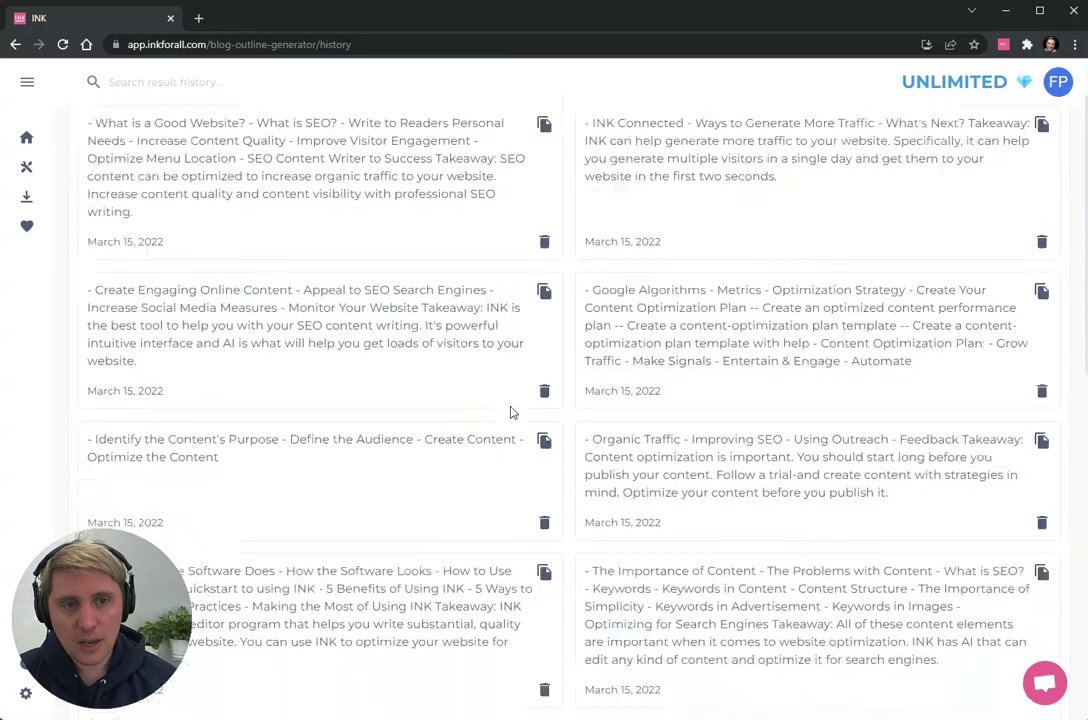
scroll(518, 403, down, 4)
scroll(522, 403, down, 3)
scroll(522, 410, up, 10)
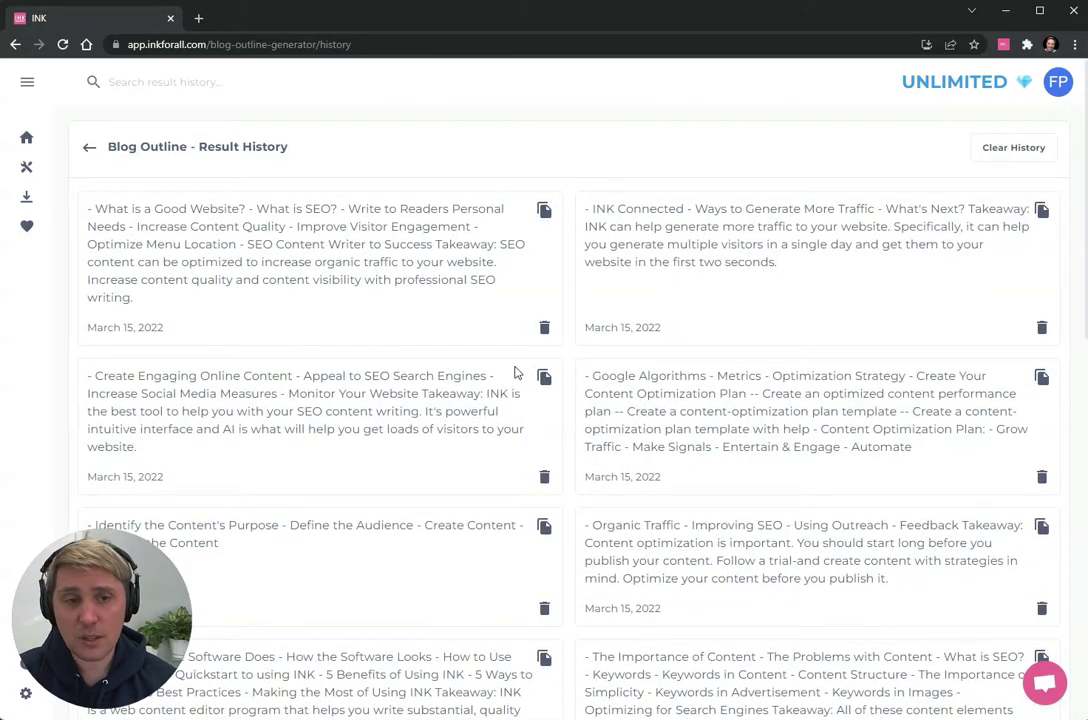
drag(607, 249, 740, 262)
click(569, 235)
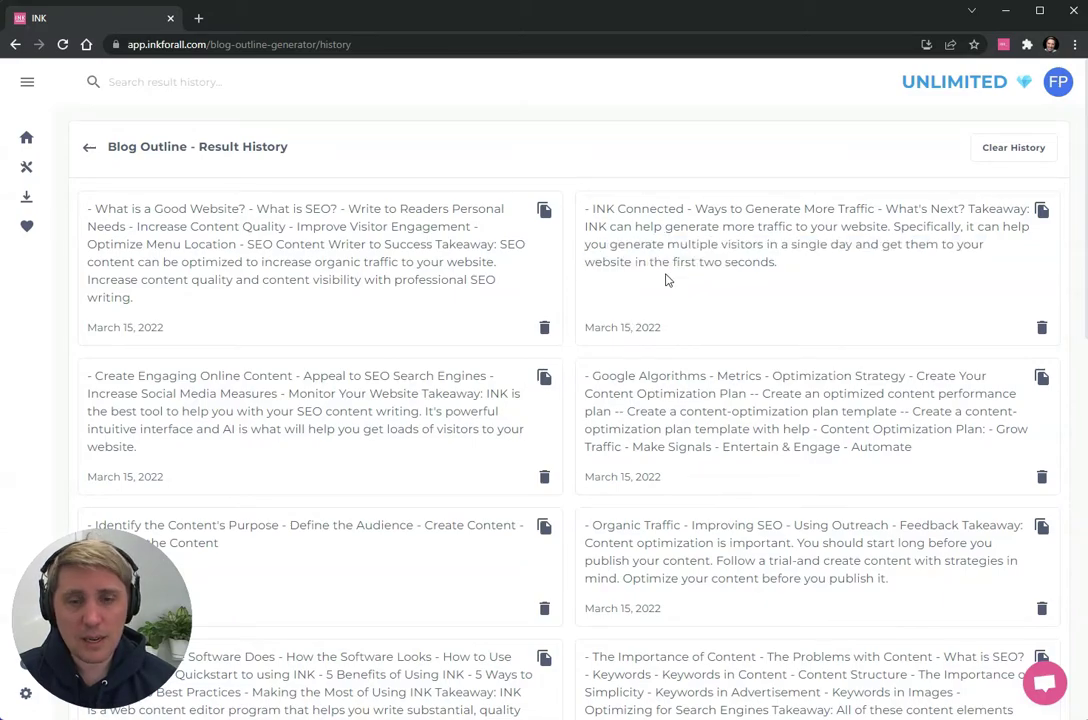
click(26, 229)
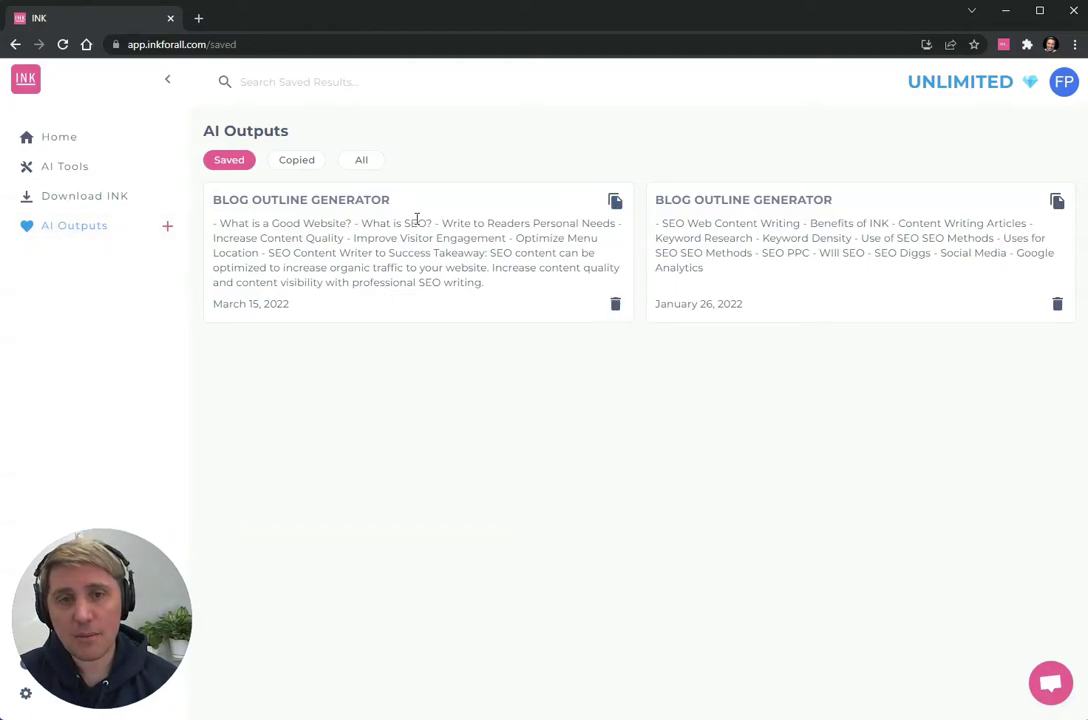
- Filter AI Outputs to Copied only, then switch back to All
click(313, 169)
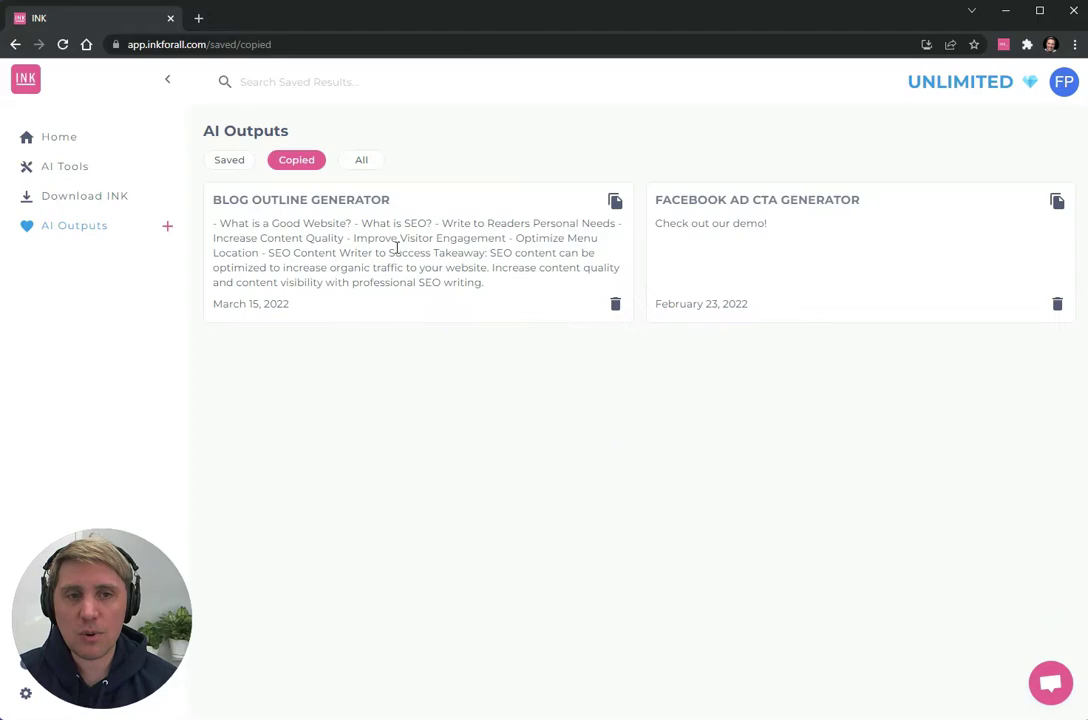
click(362, 166)
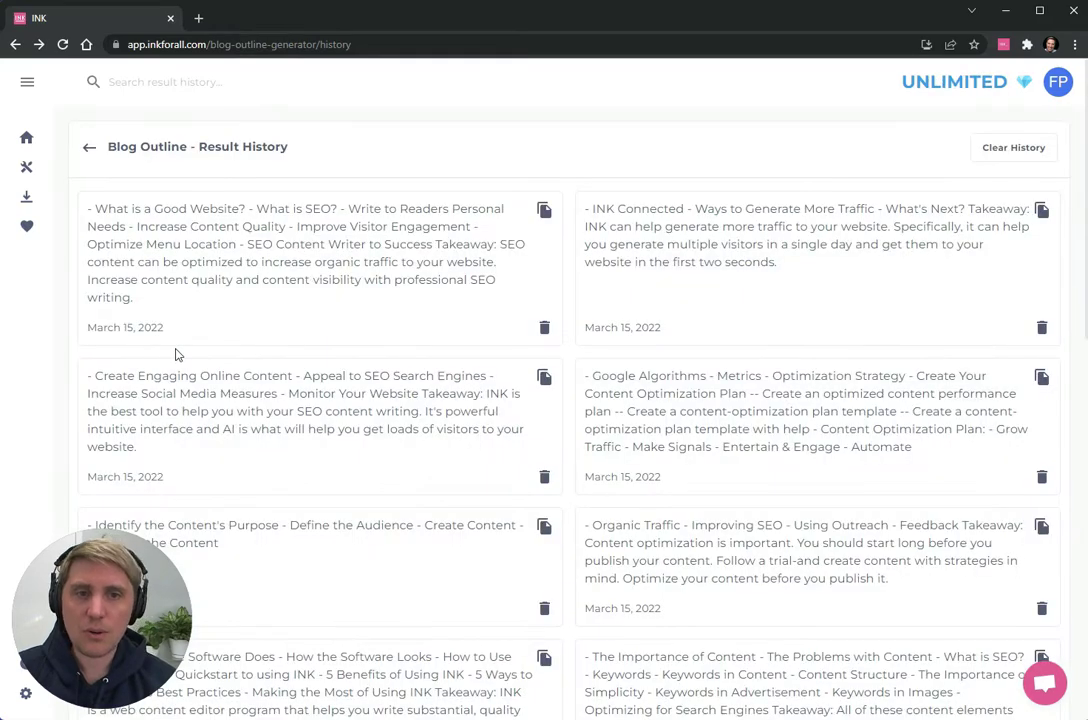
- Preview rephrasings of the first takeaway's opening sentence, then dismiss the suggestions
click(92, 148)
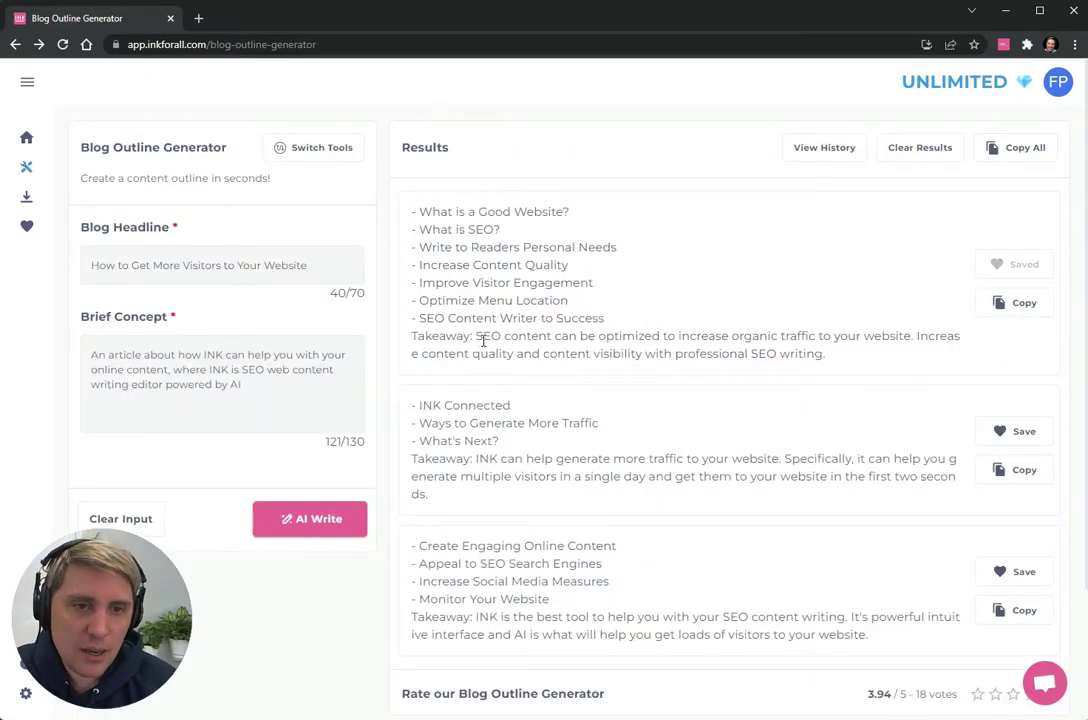
drag(476, 336, 914, 335)
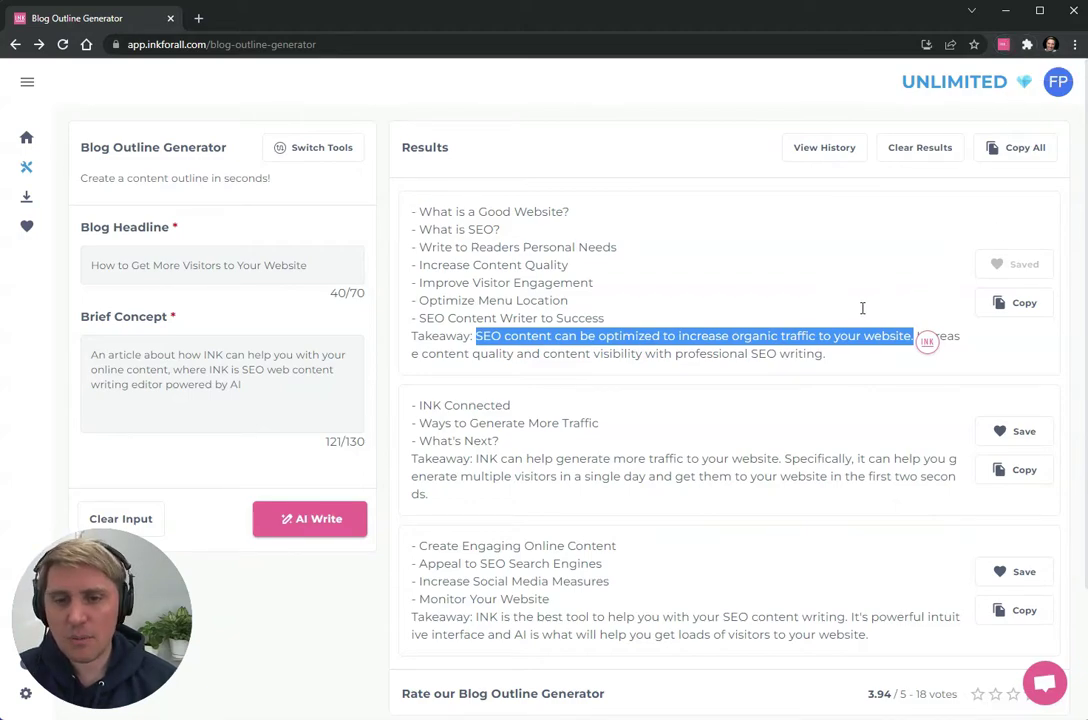
click(928, 343)
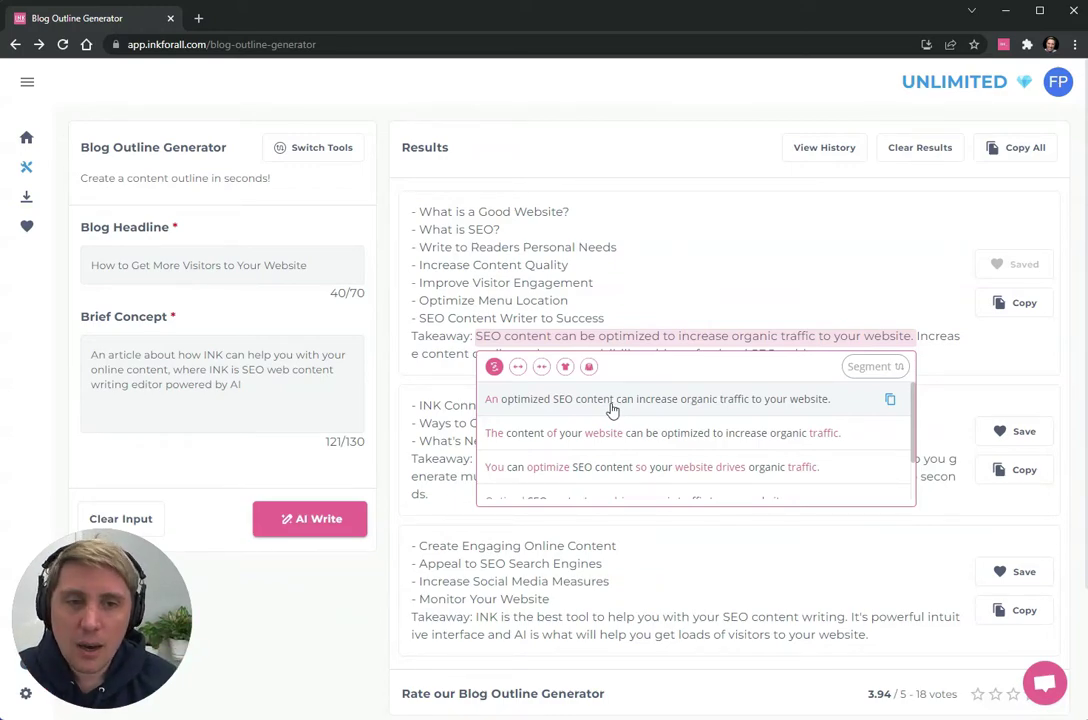
click(413, 384)
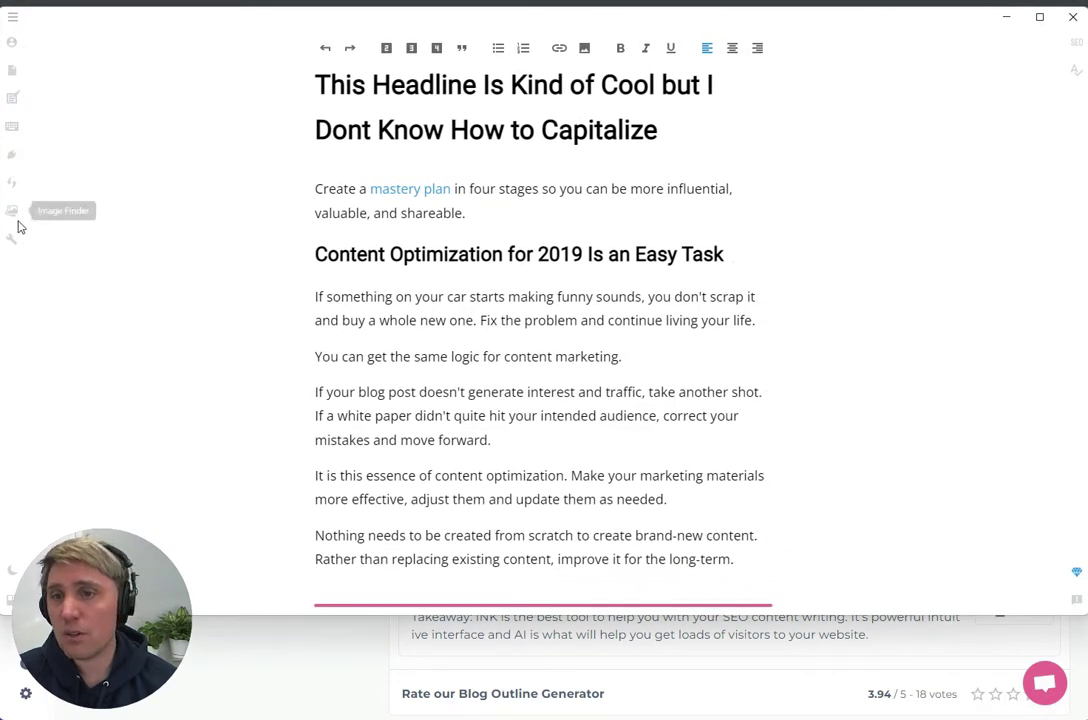
- Generate desktop Blog Outline ideas for 'The Complete Guide to Content Optimization', then minimize the editor
click(12, 238)
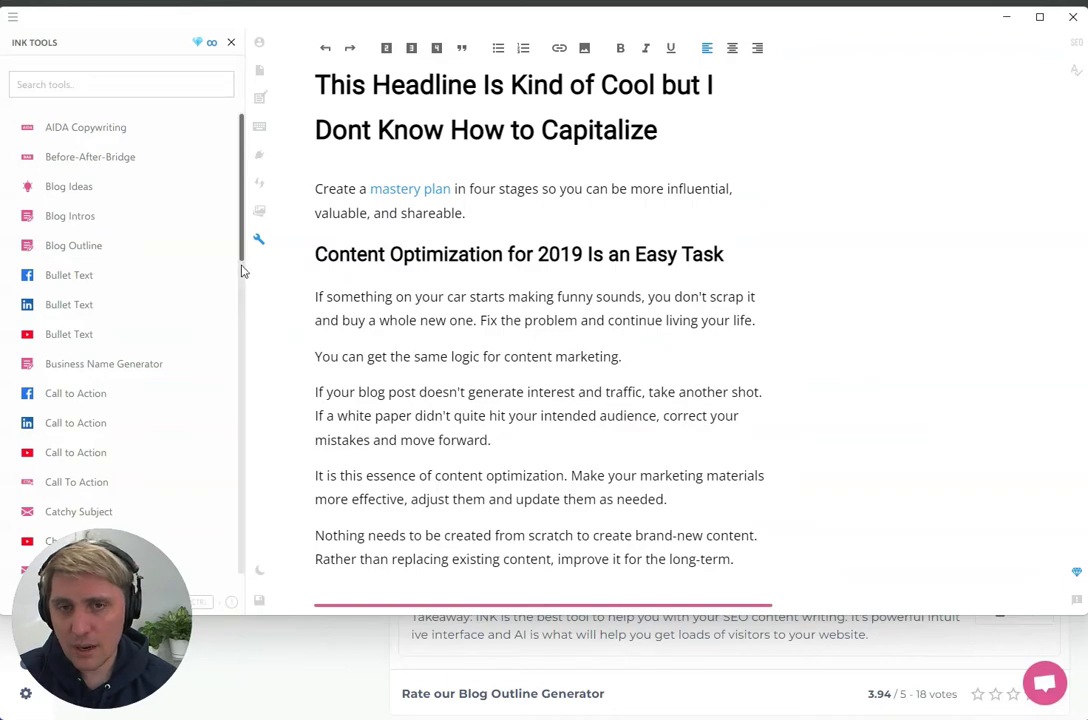
click(112, 246)
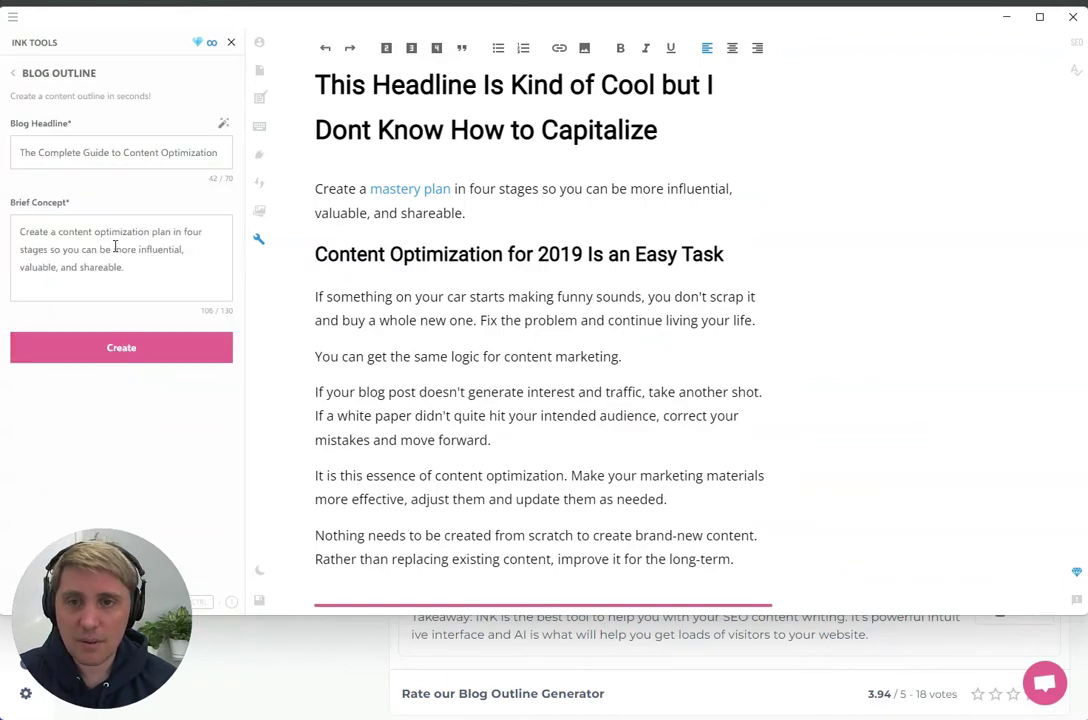
click(117, 345)
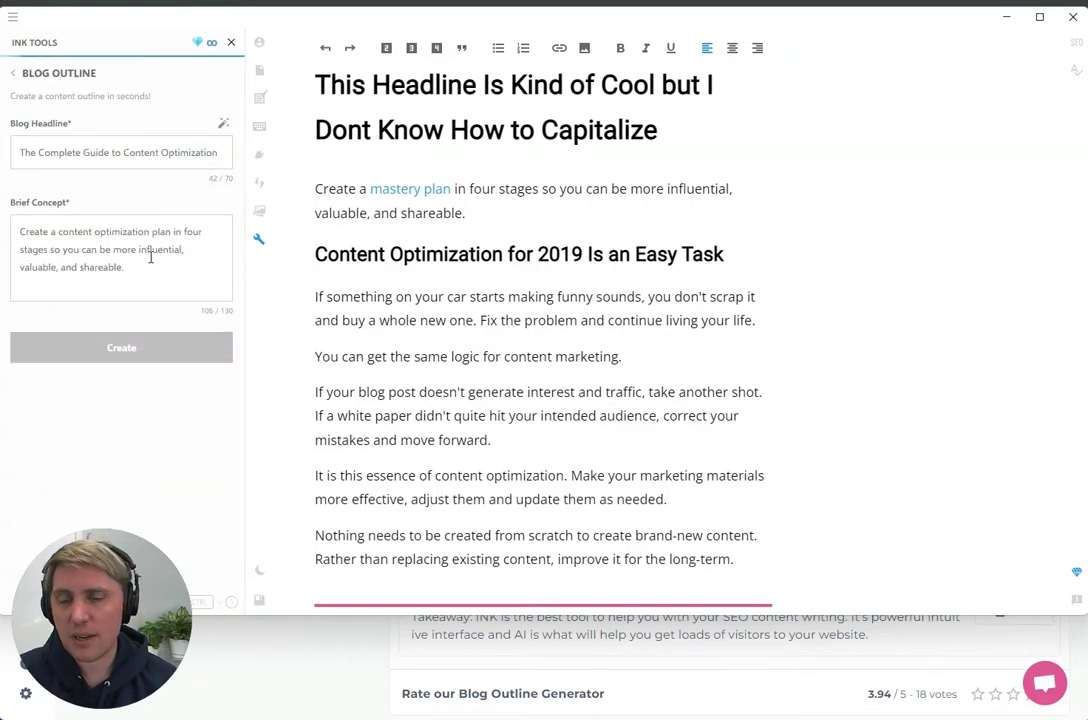
scroll(180, 350, down, 1)
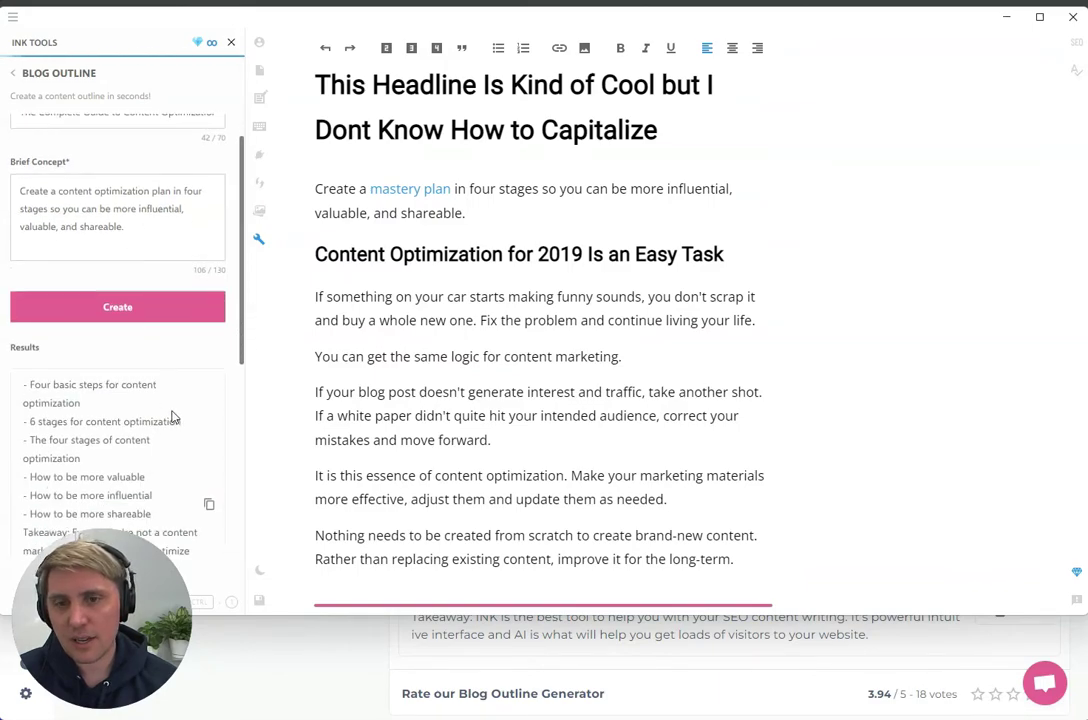
scroll(200, 266, down, 4)
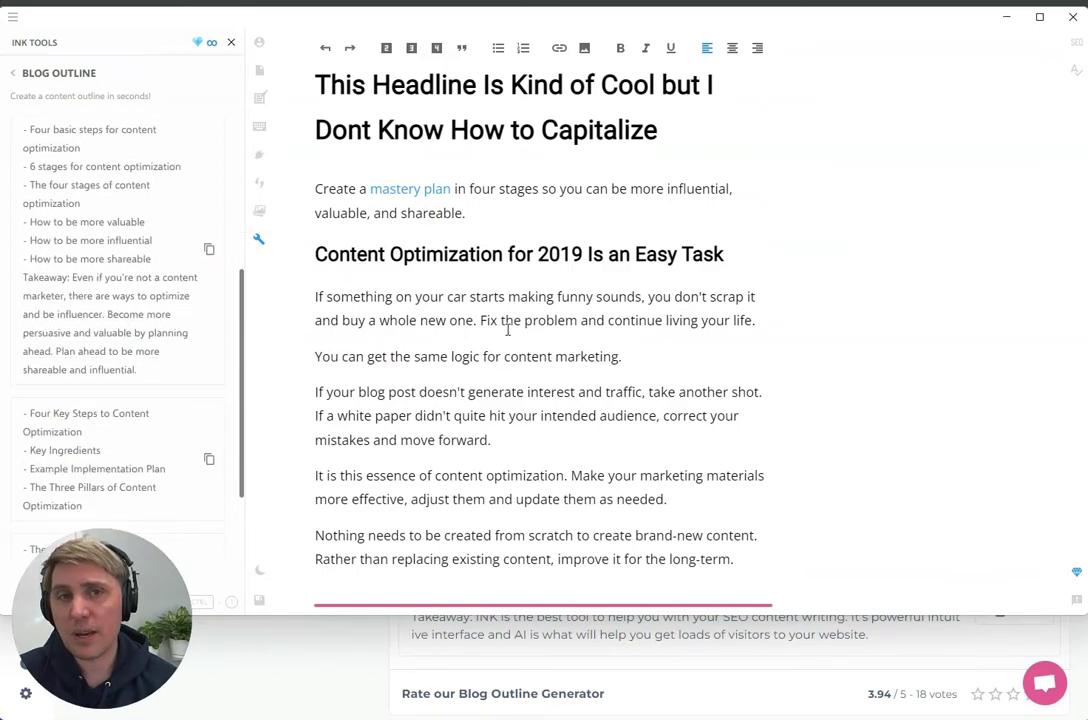
click(1004, 24)
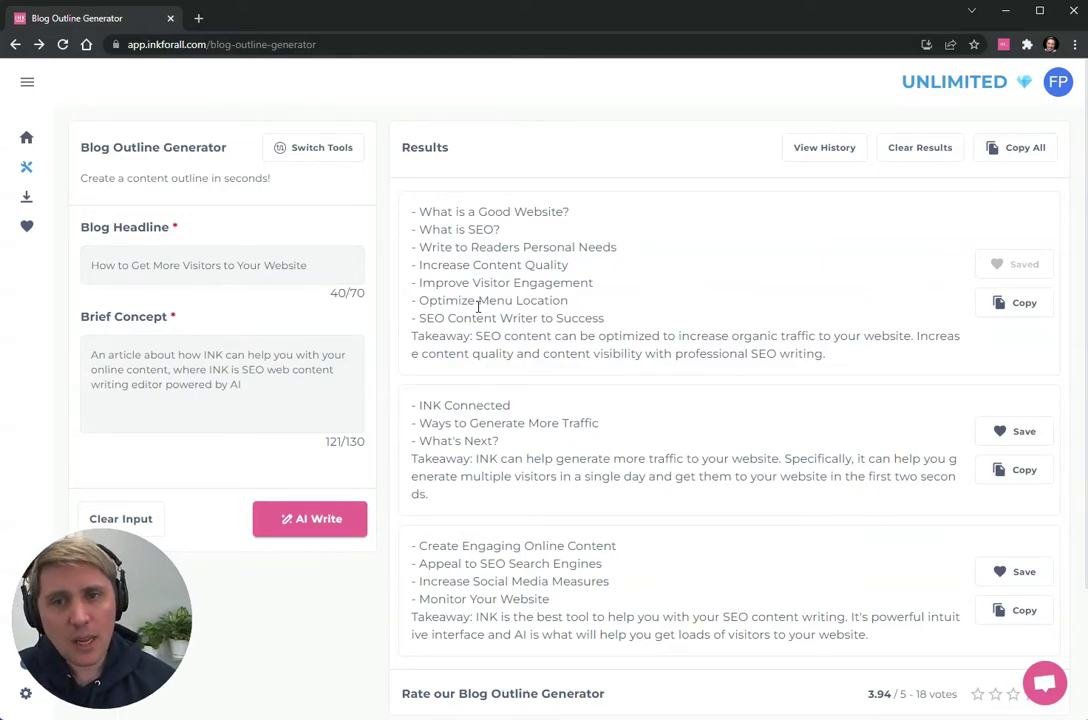
- Go to the Download INK page listing the Chrome extension, desktop apps and WordPress plugin
click(27, 196)
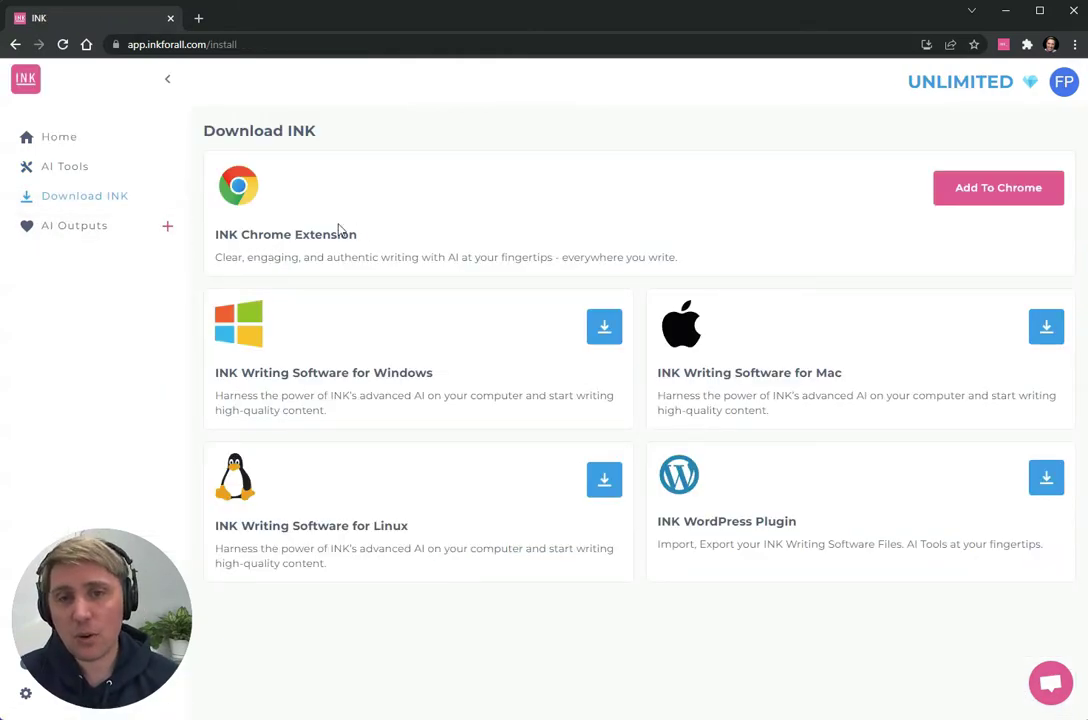
- Highlight the Chrome extension, Windows, Mac and Linux headings on the Download page
drag(358, 235, 215, 234)
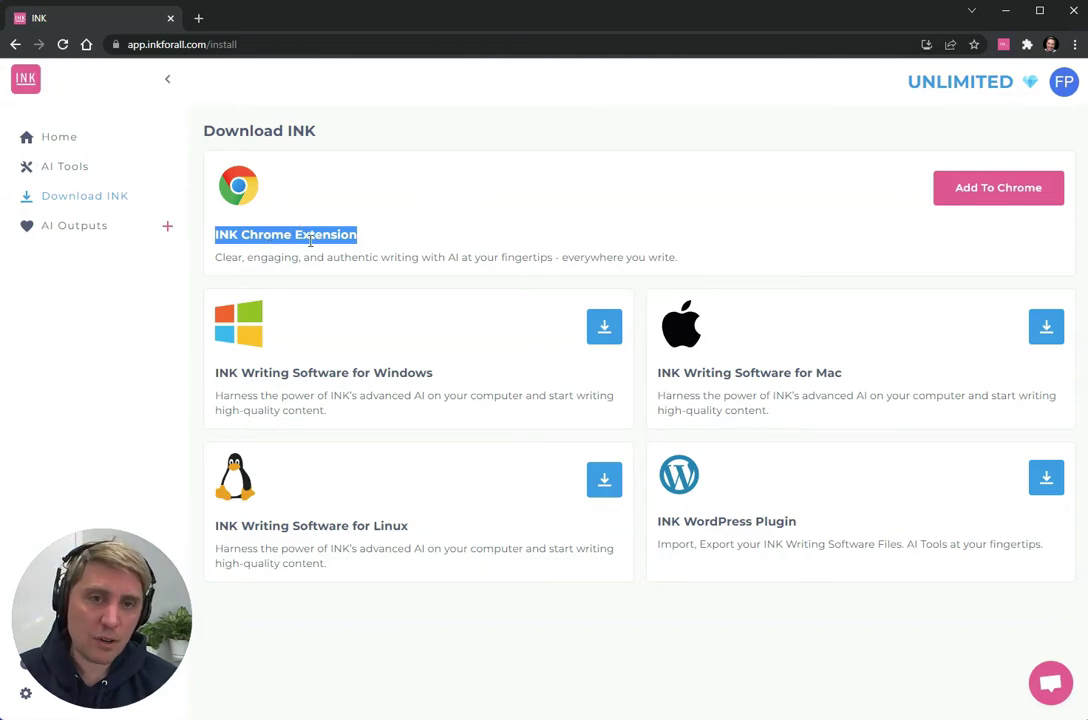
click(359, 239)
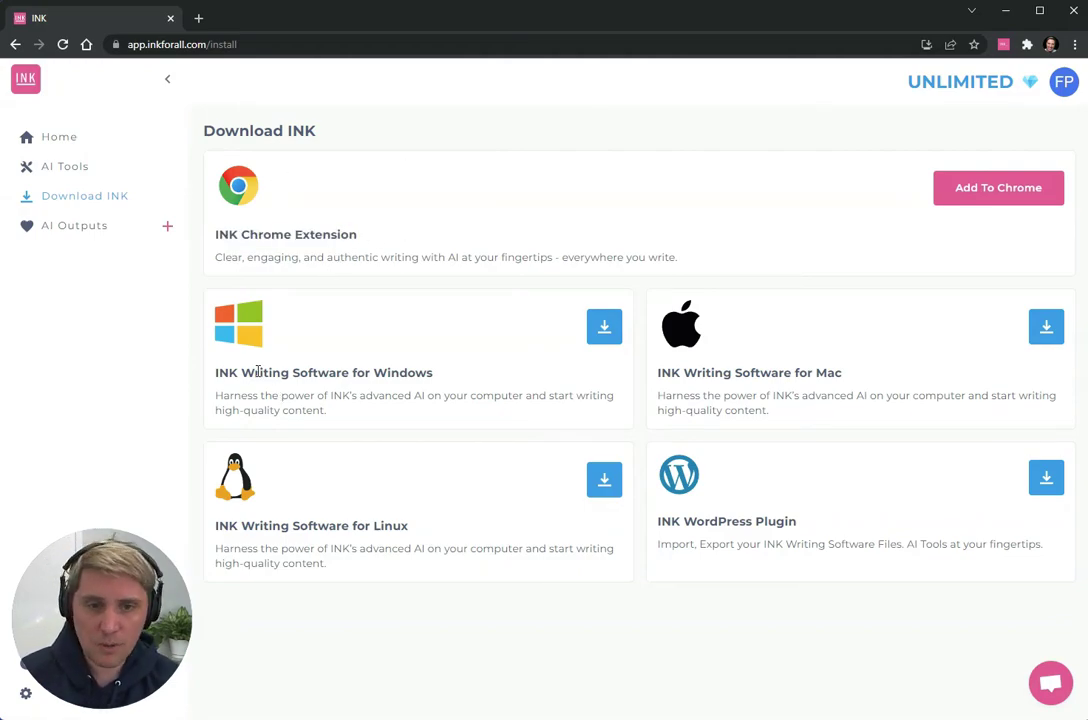
drag(254, 372, 397, 390)
click(397, 388)
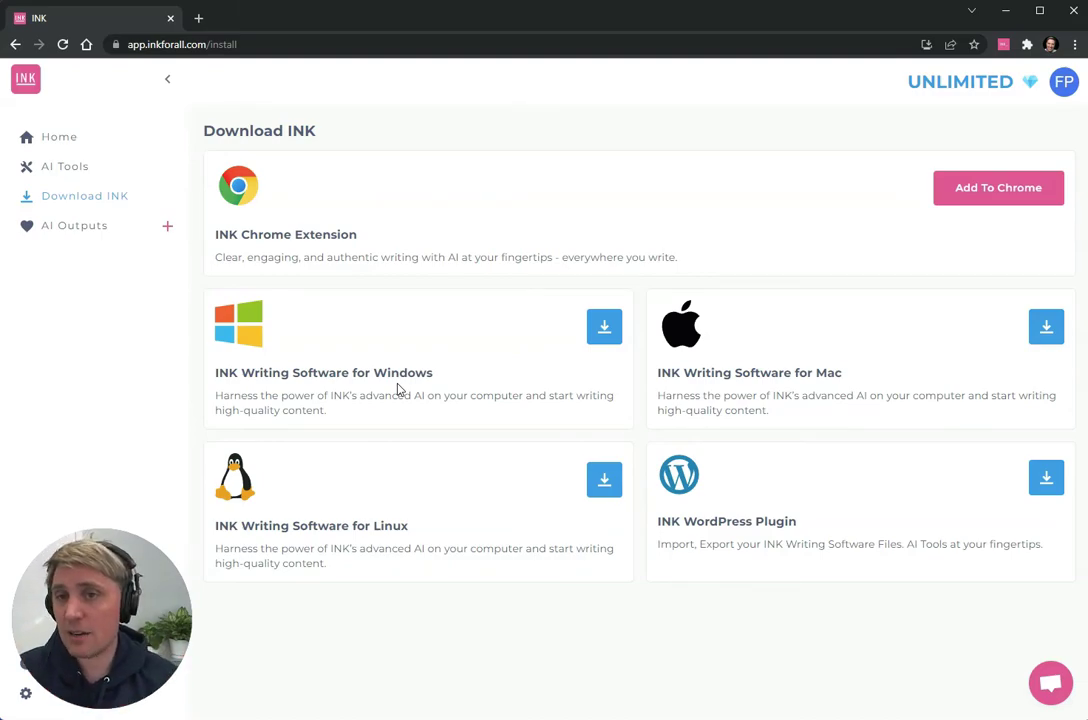
drag(308, 370, 587, 375)
drag(772, 372, 697, 372)
click(304, 525)
drag(243, 525, 401, 526)
click(229, 352)
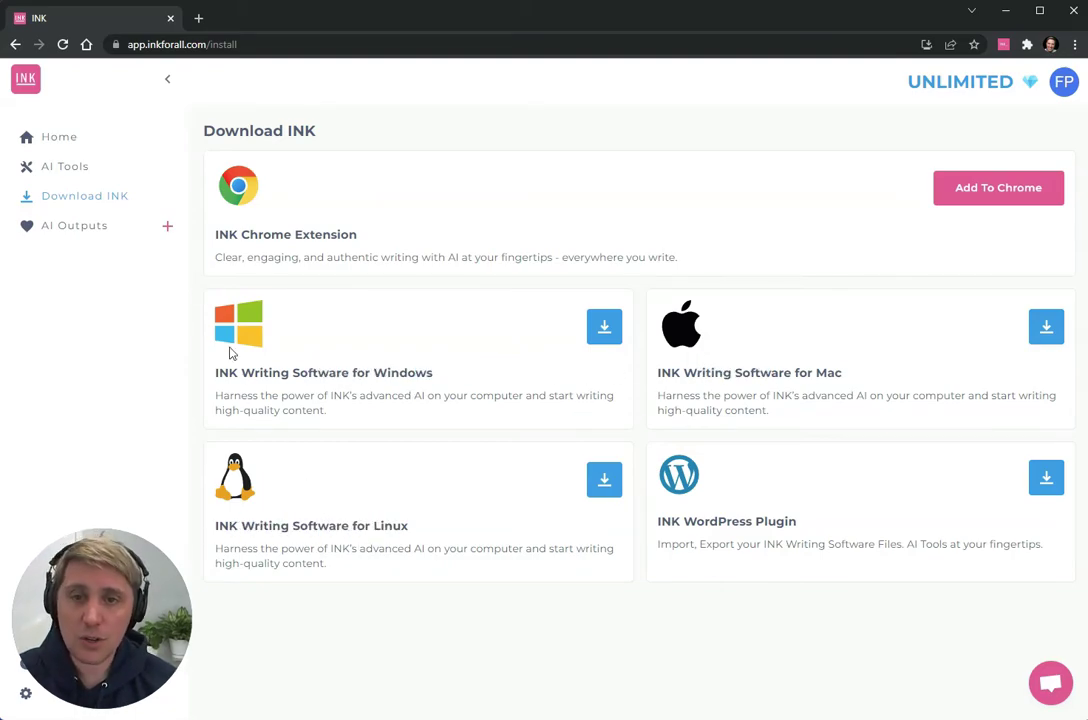
- Recheck the Chrome extension heading, then return to the AI Writing Tools catalog
click(100, 168)
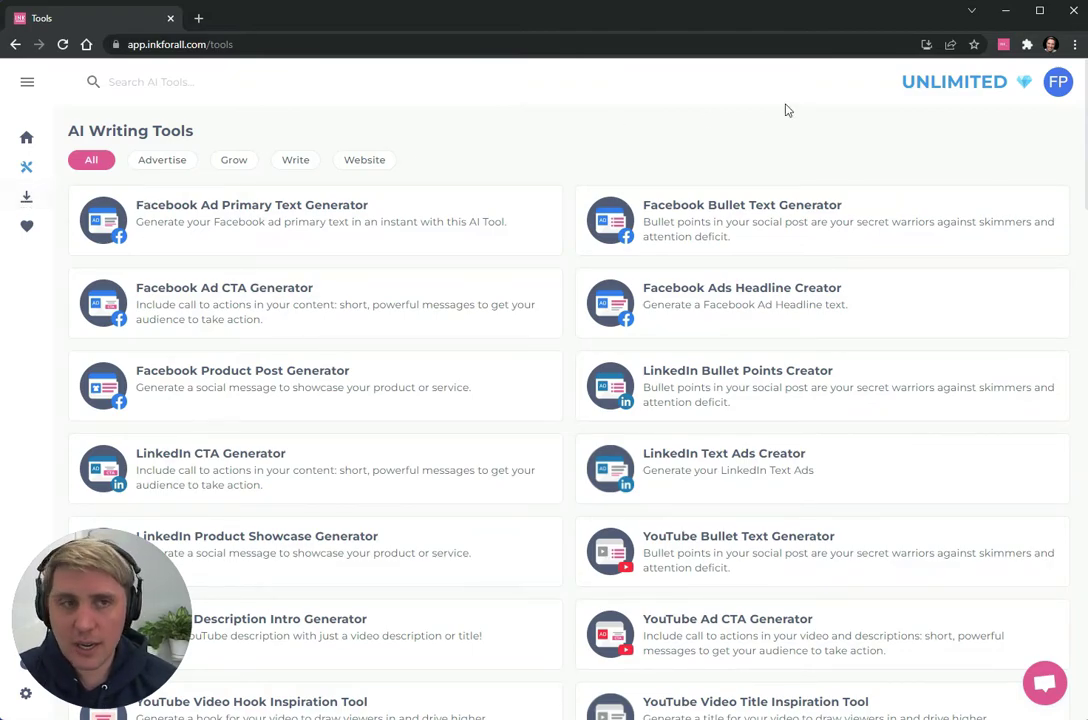
click(27, 196)
drag(229, 235, 440, 250)
click(440, 250)
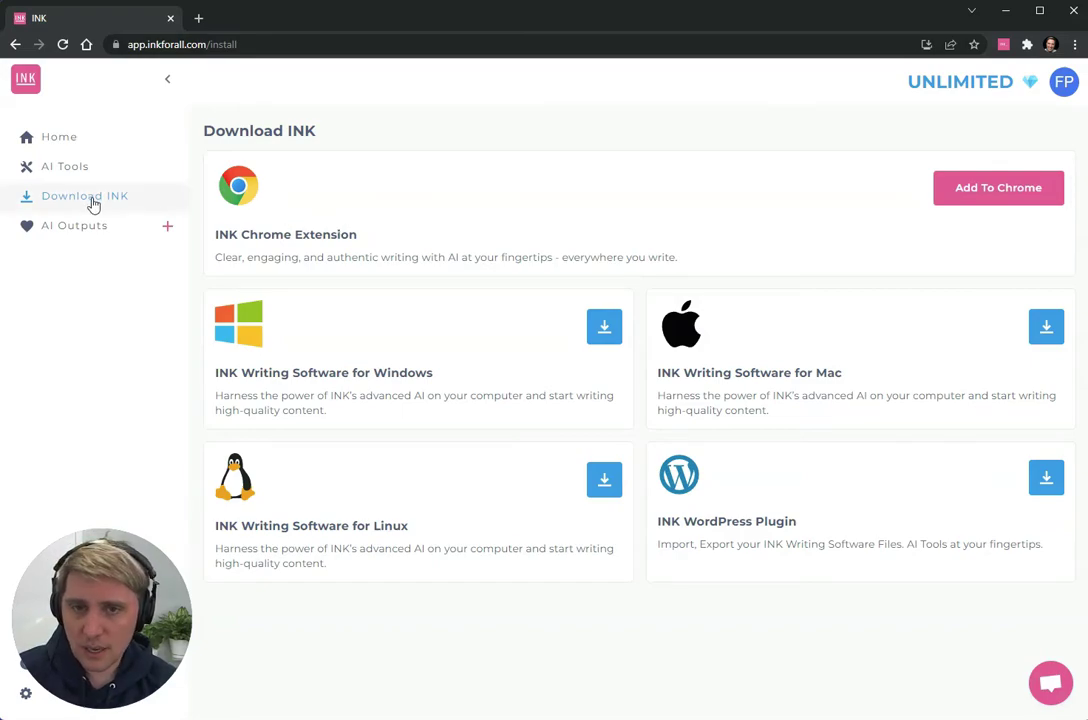
click(88, 168)
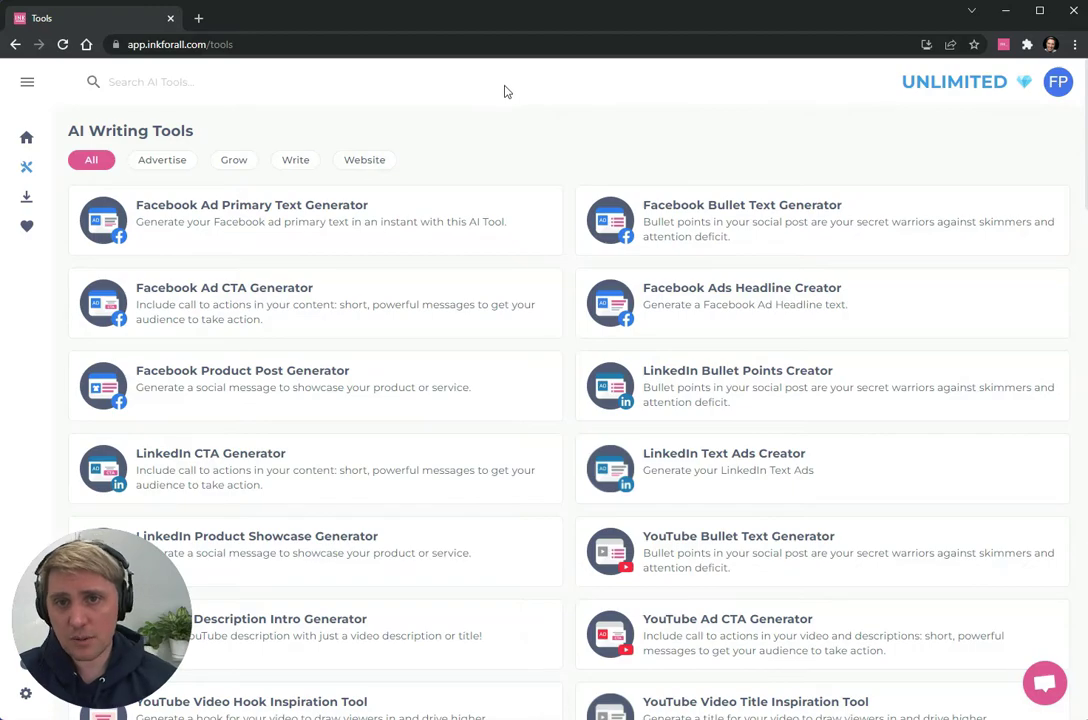
- Search the AI tools for 'product d' to list Generate Product Descriptions, then show the editor's SEO score
click(186, 81)
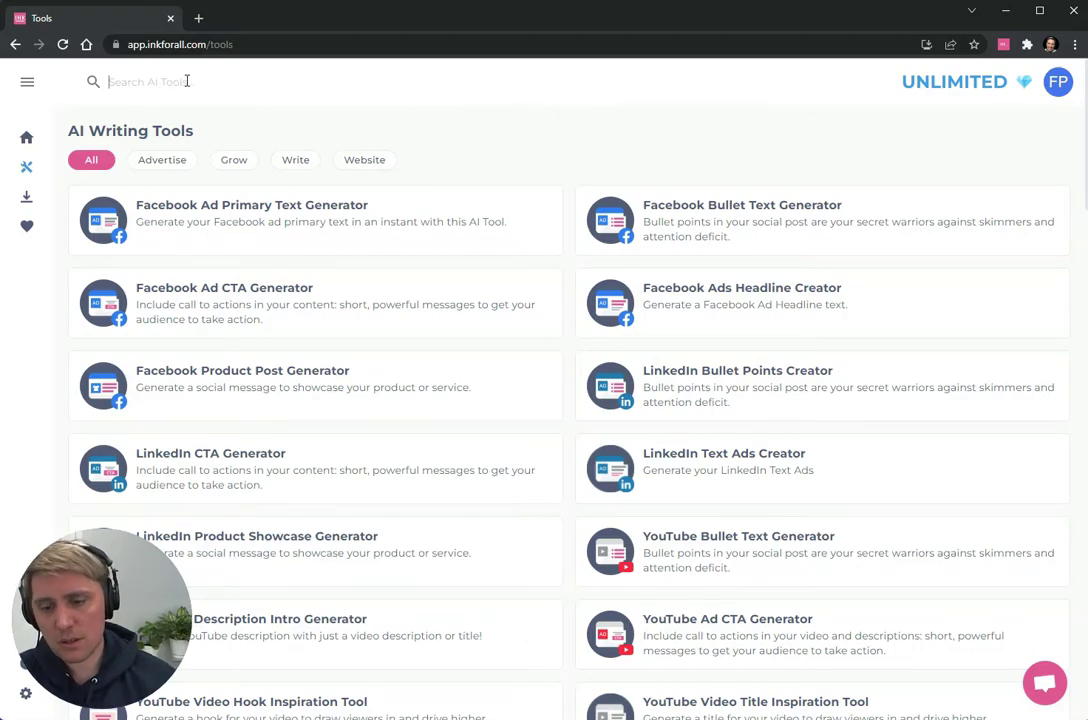
text(product)
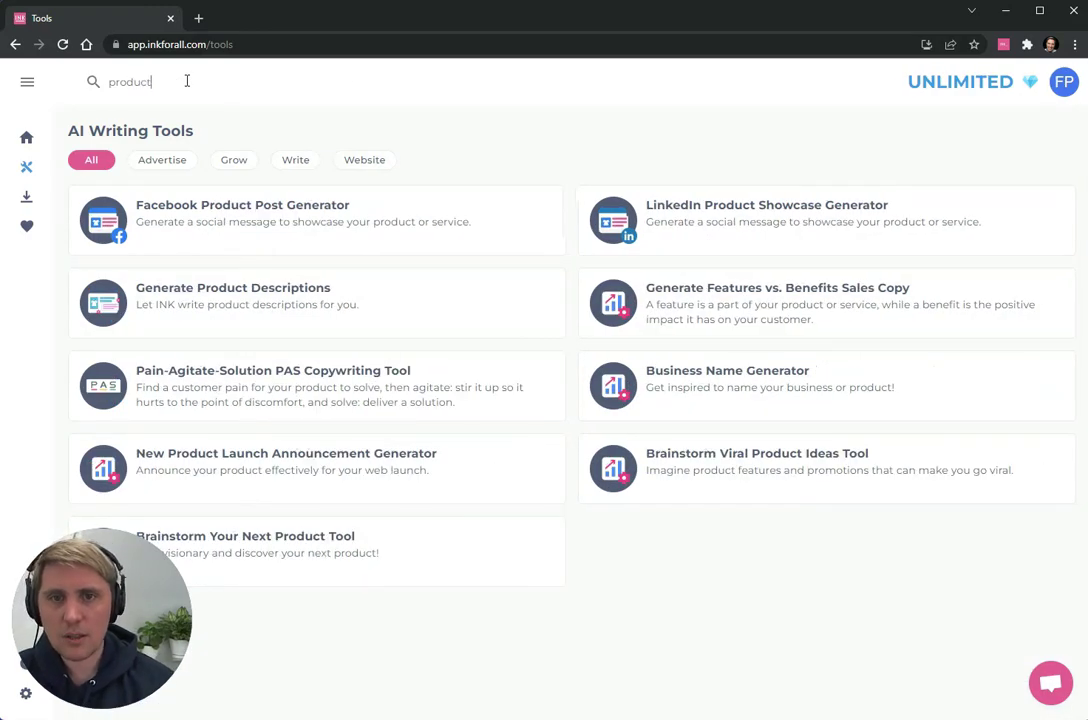
text( d)
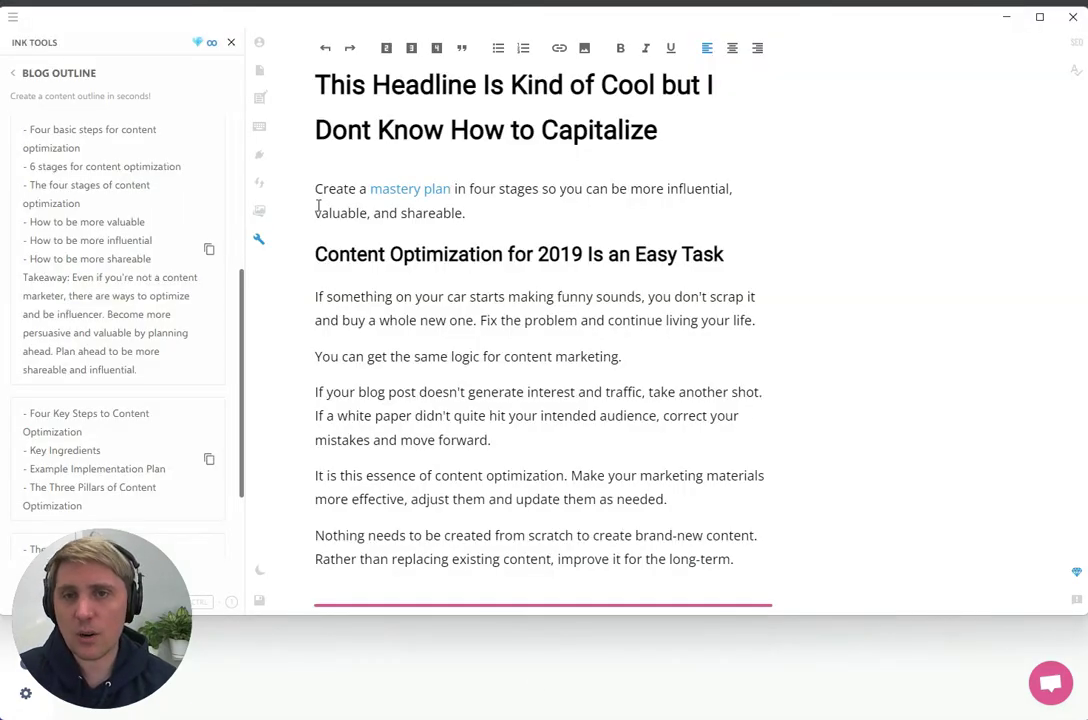
click(1076, 42)
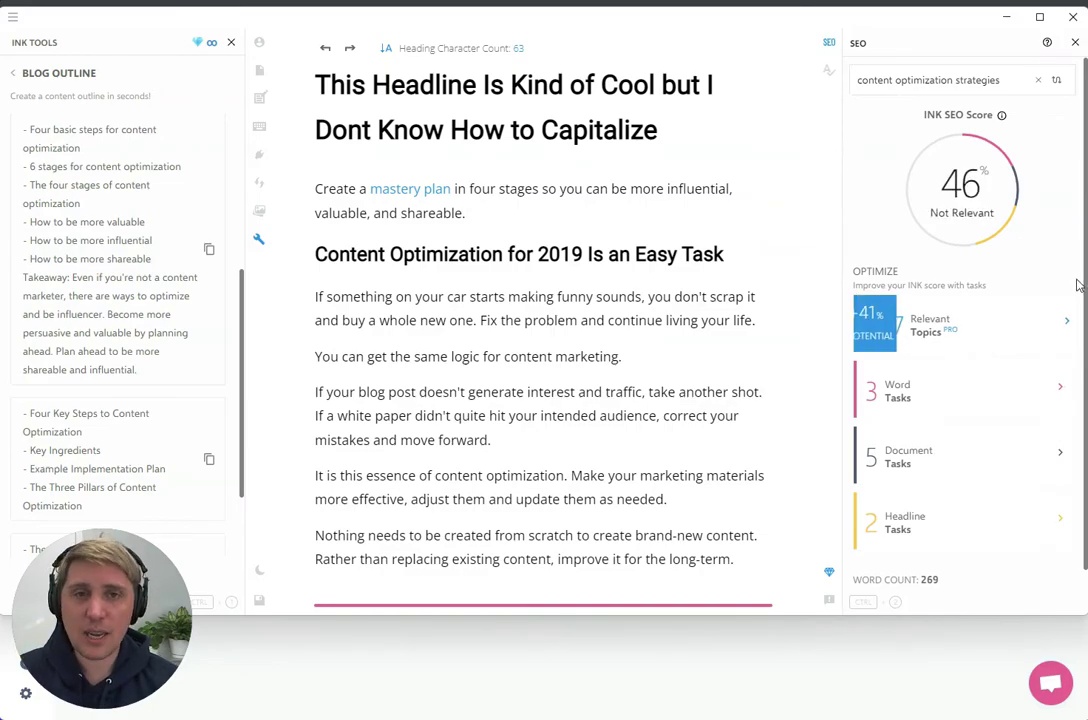
- Return to the browser, clear the tool search, and filter the tools to Grow
click(1006, 17)
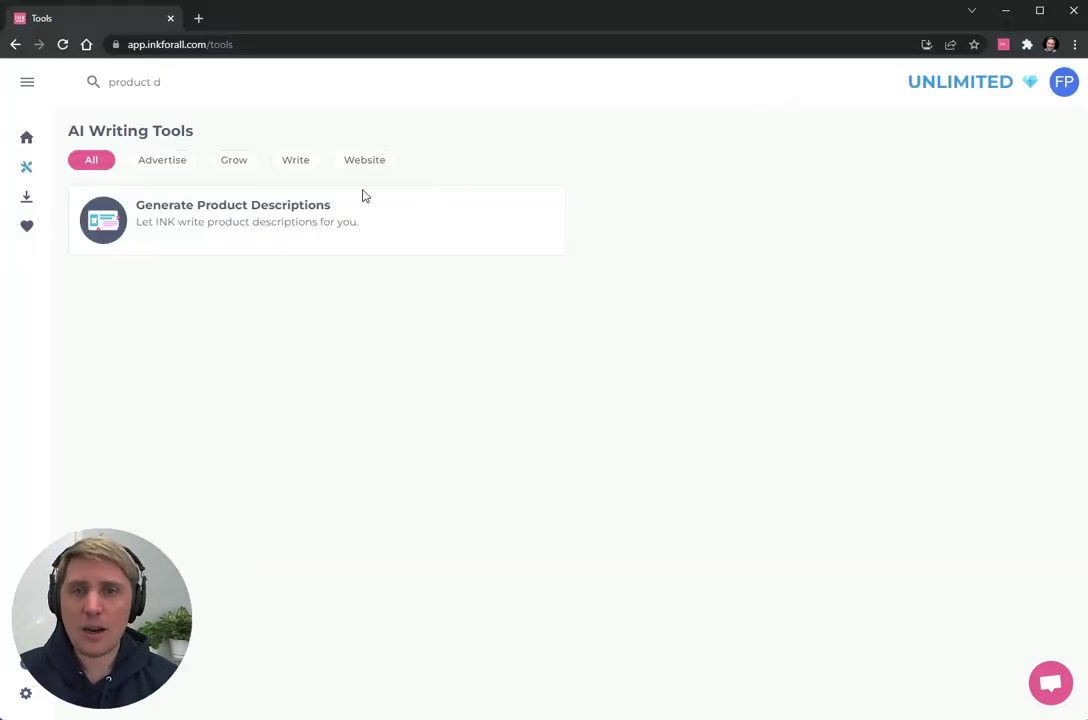
drag(168, 81, 92, 76)
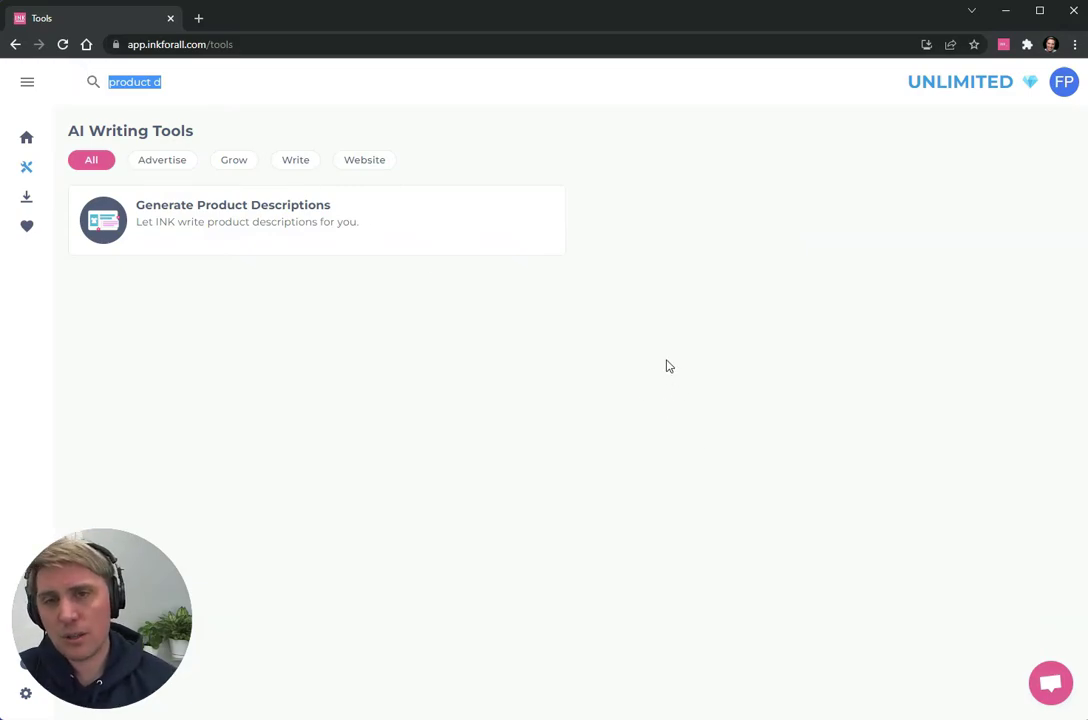
key(BackSpace)
click(221, 160)
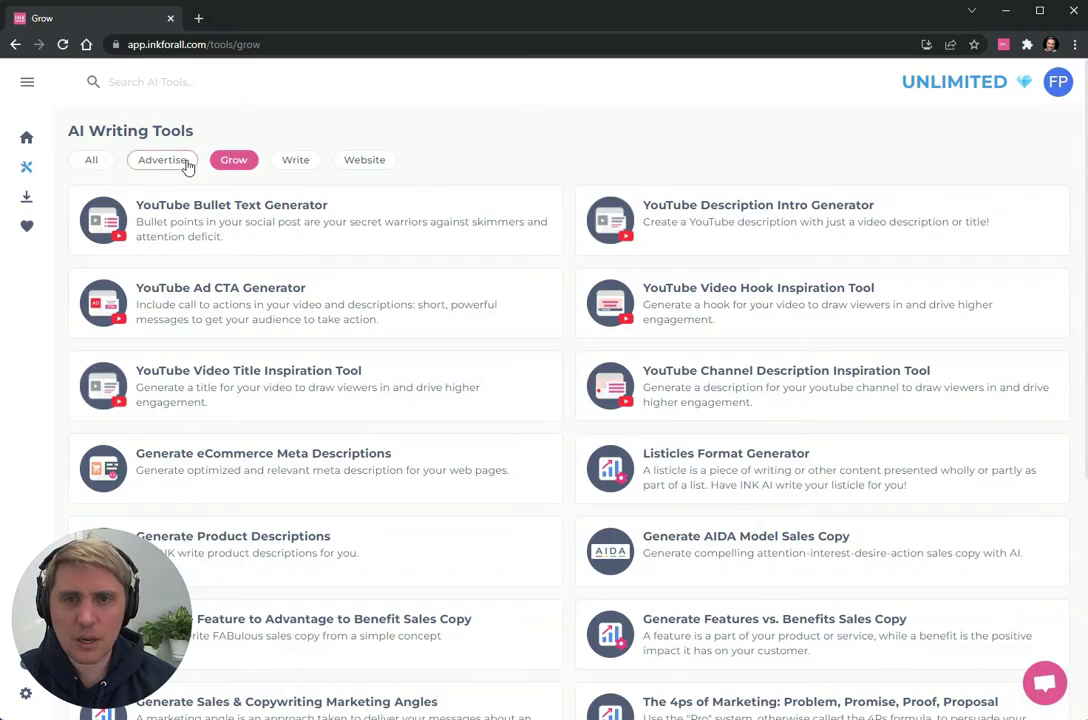
- Browse the Advertise, Write and Grow tool categories, scrolling through the Grow list
click(183, 158)
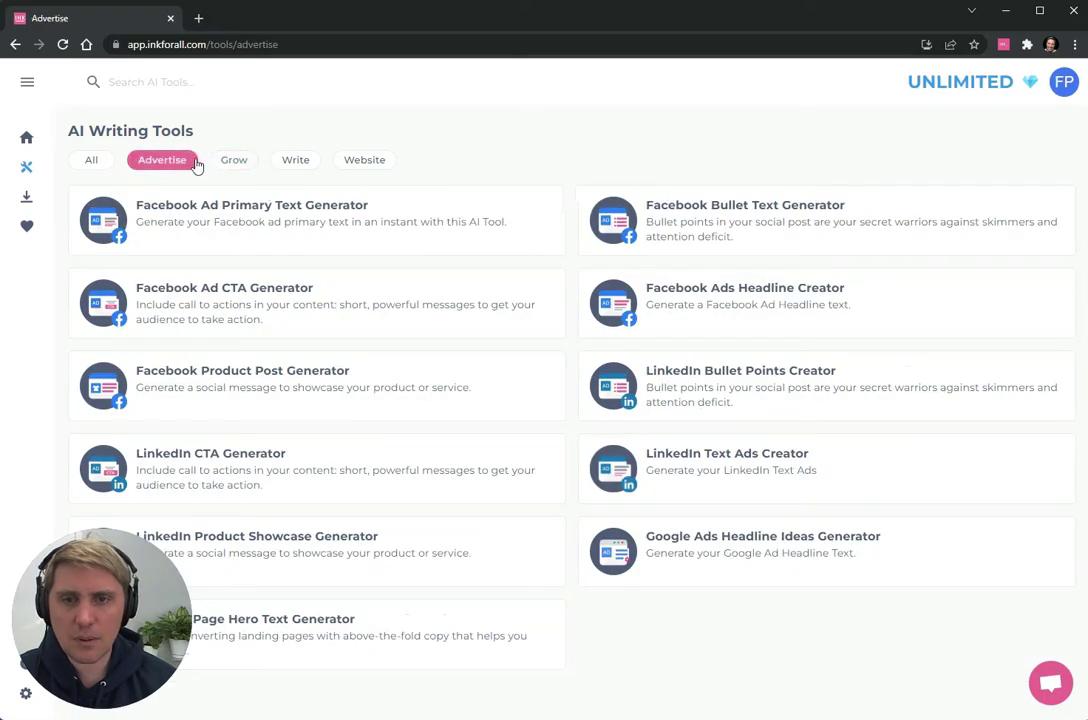
click(295, 161)
click(234, 161)
scroll(410, 362, down, 5)
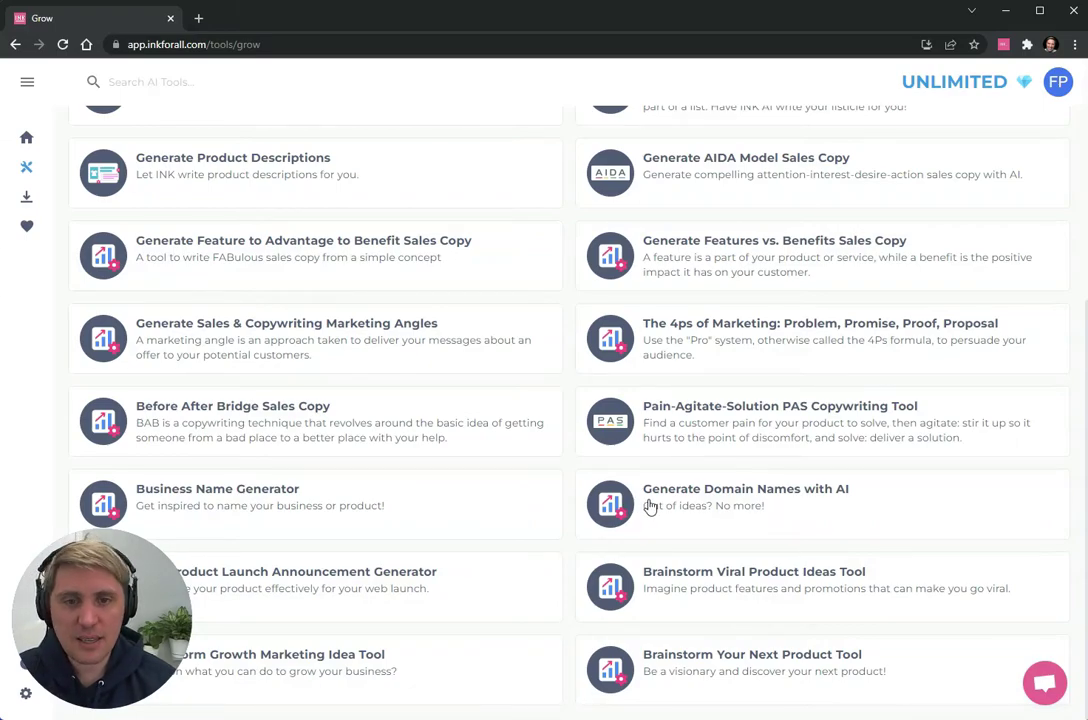
scroll(652, 508, up, 4)
scroll(652, 508, up, 1)
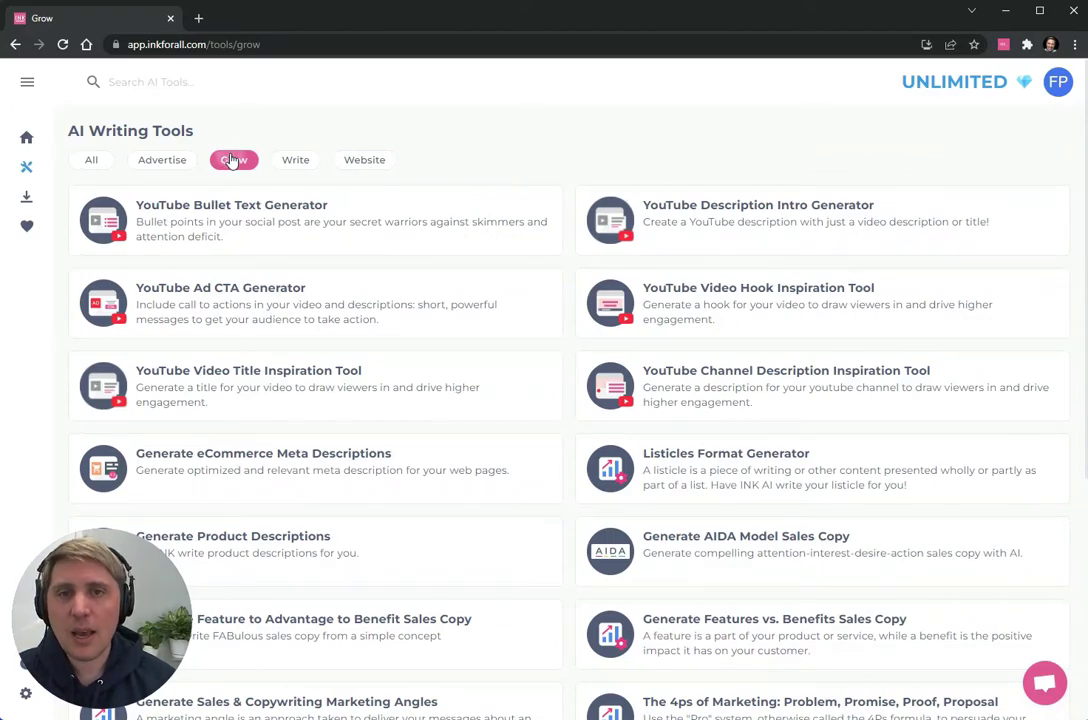
- View Website tools, show all tools again, and open the Facebook Ad Primary Text Generator
click(362, 162)
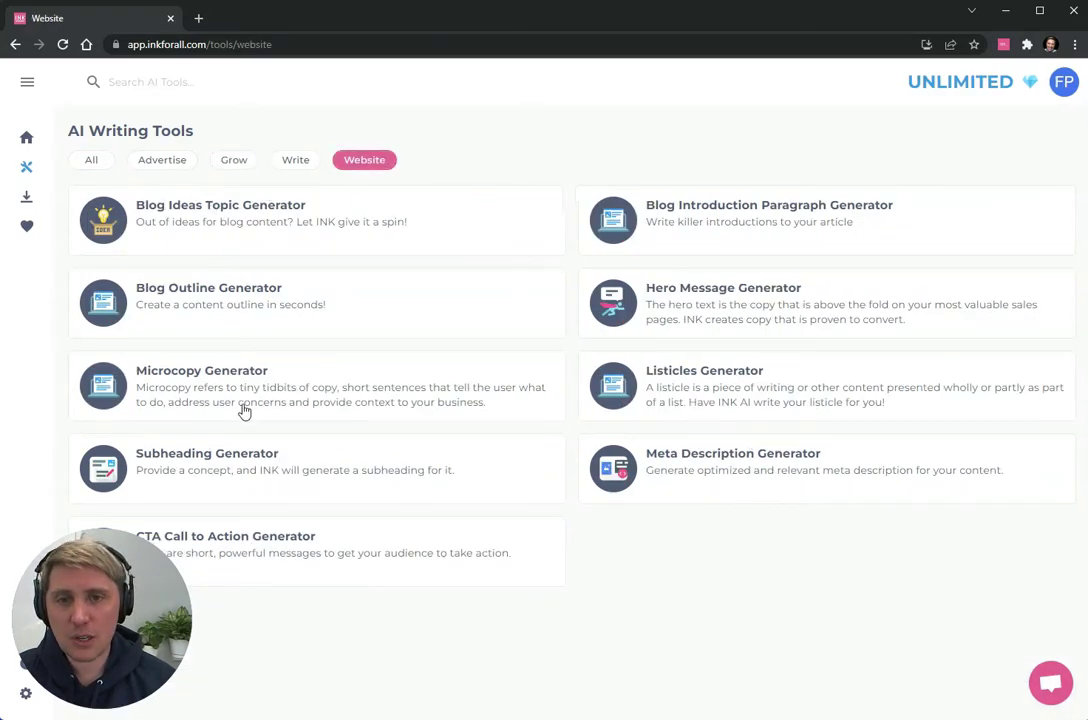
click(93, 163)
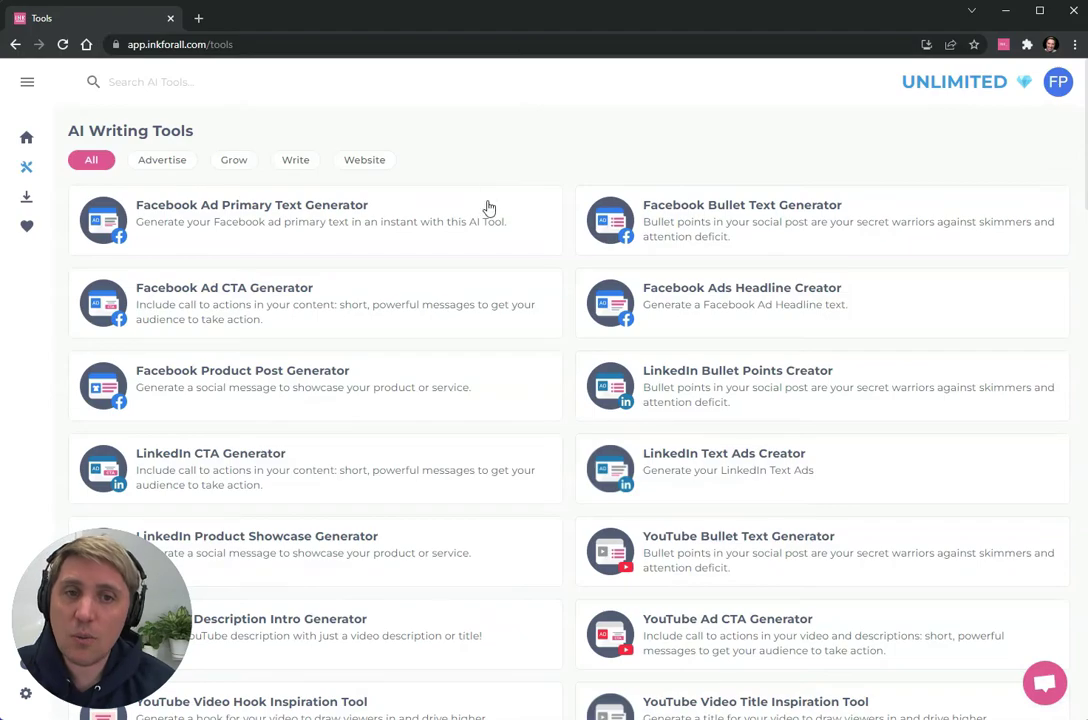
click(486, 209)
click(335, 542)
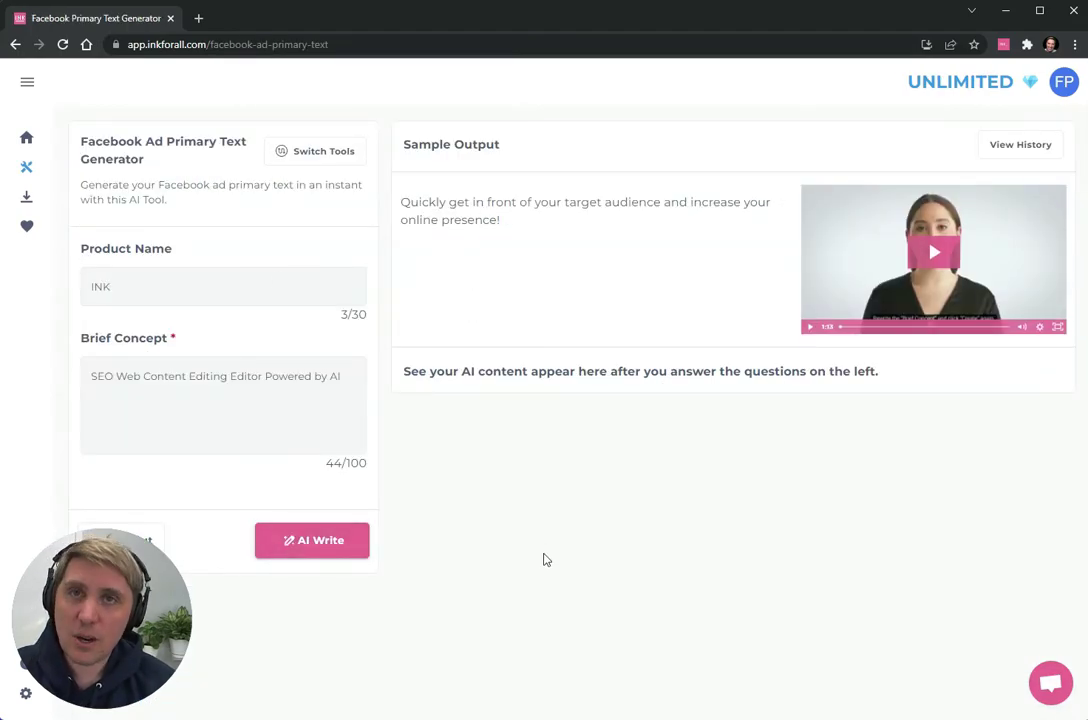
click(365, 548)
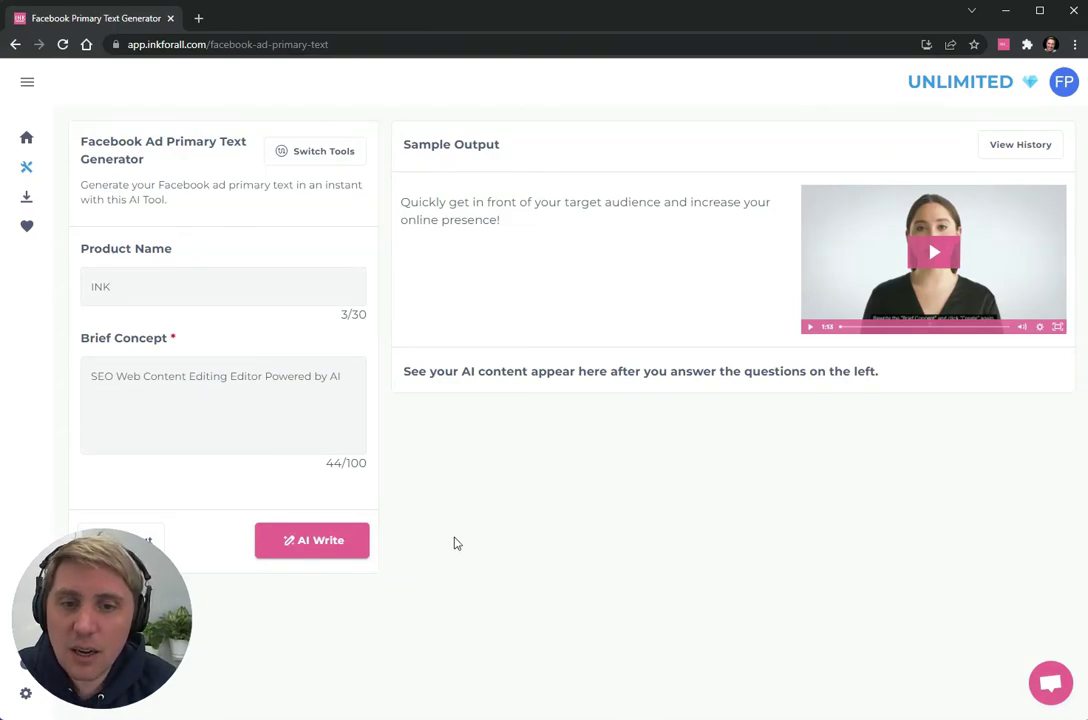
click(355, 550)
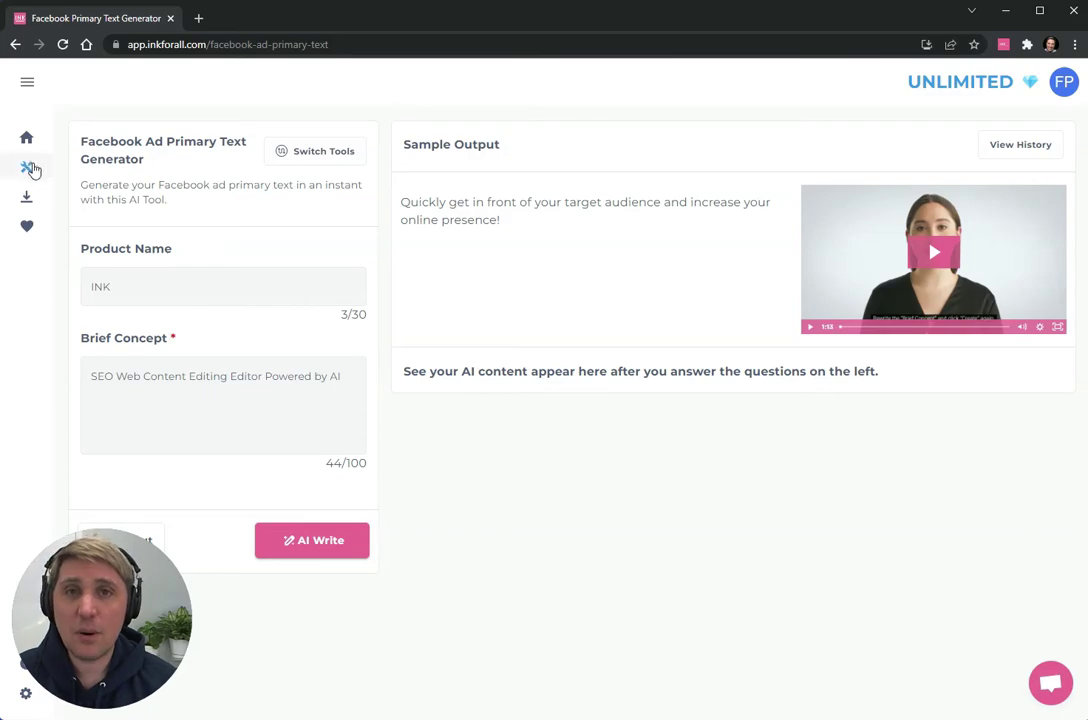
click(31, 170)
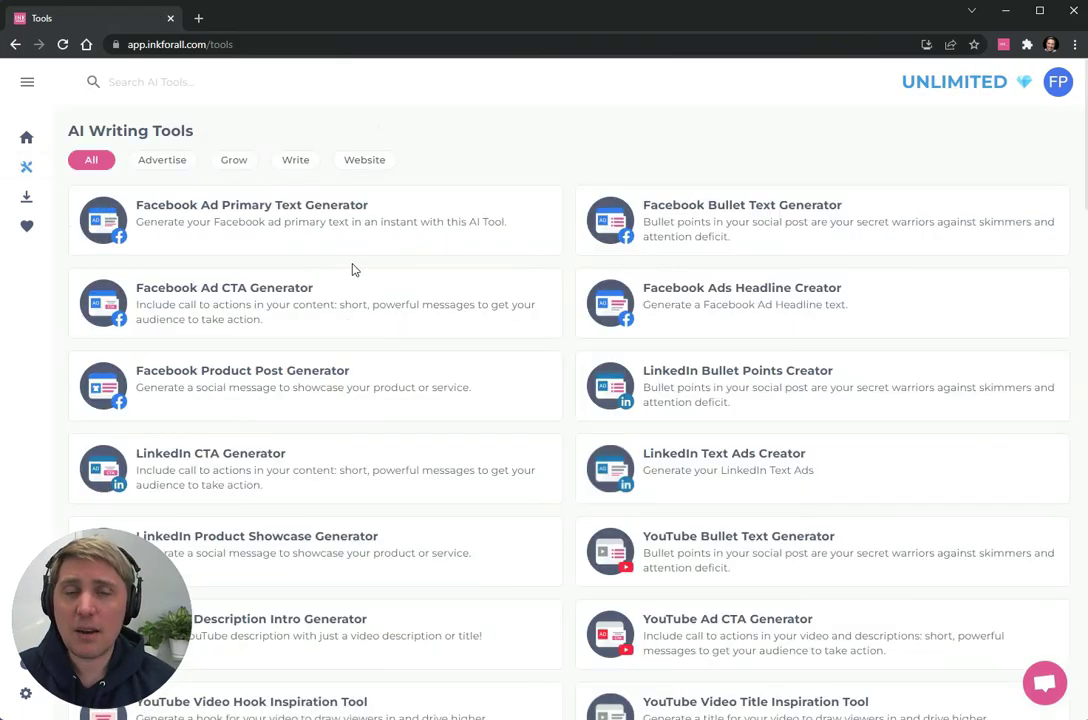